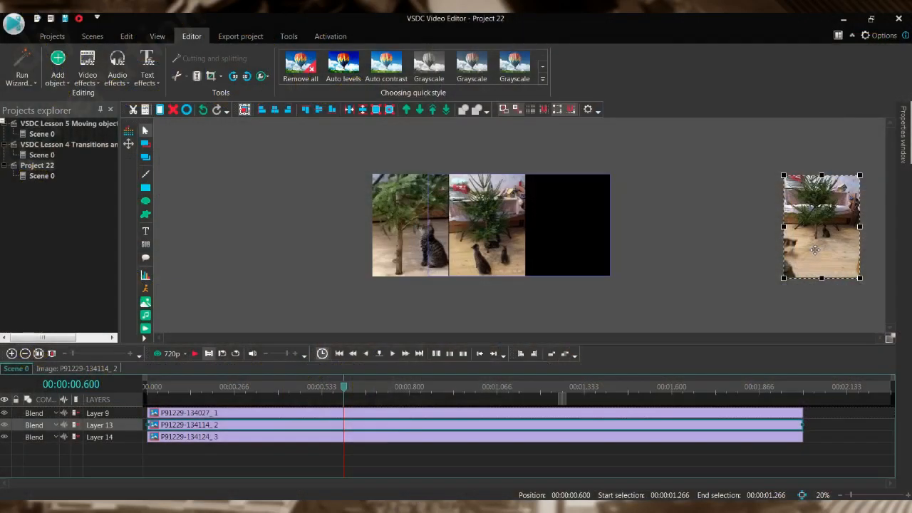
drag(490, 247, 757, 240)
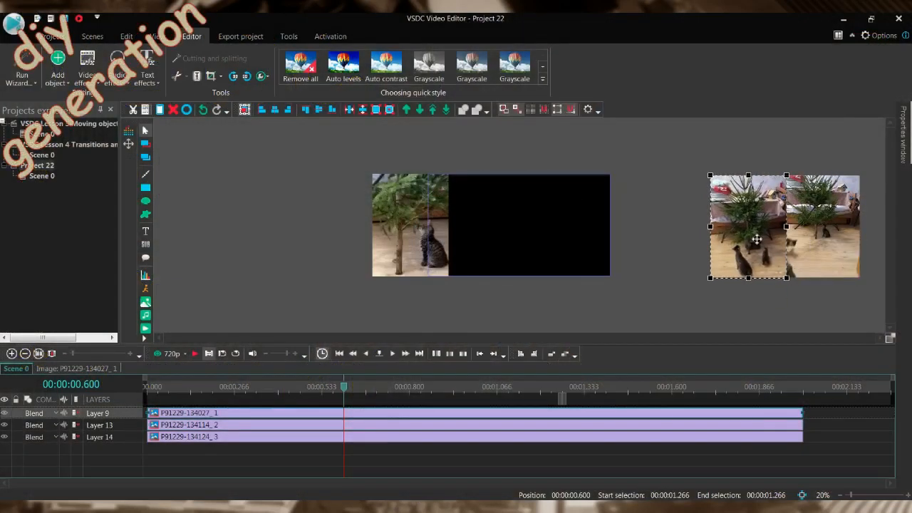
drag(411, 245, 674, 246)
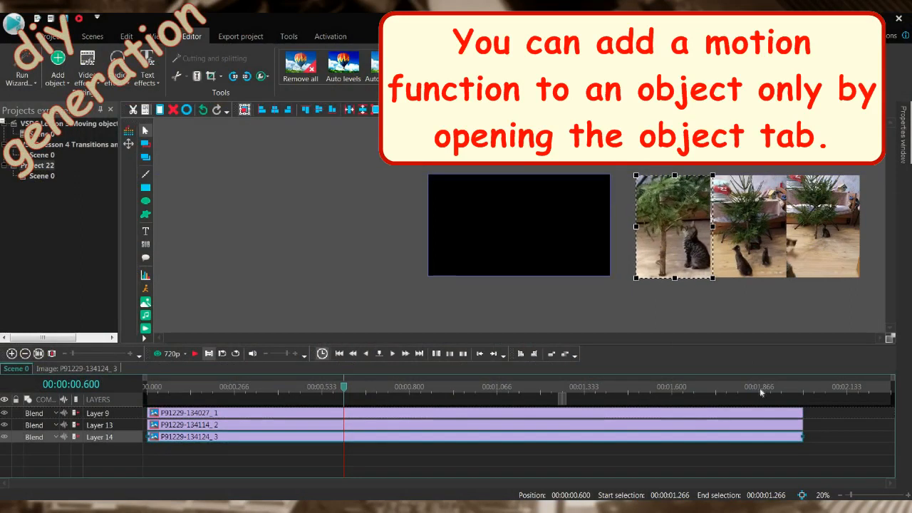
click(109, 370)
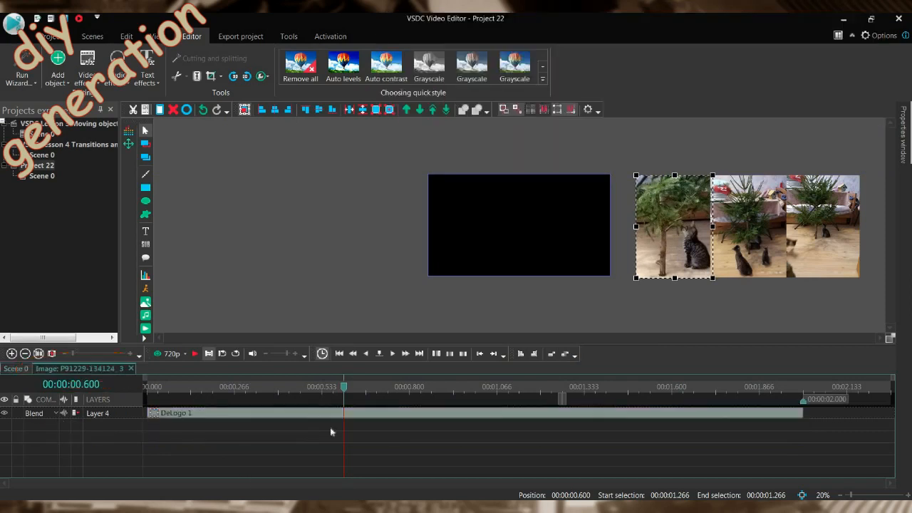
click(130, 146)
click(513, 309)
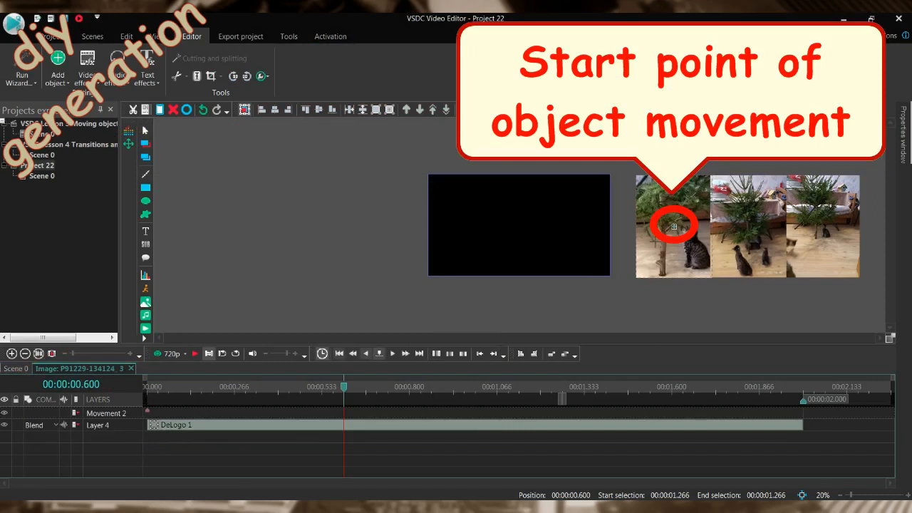
click(469, 226)
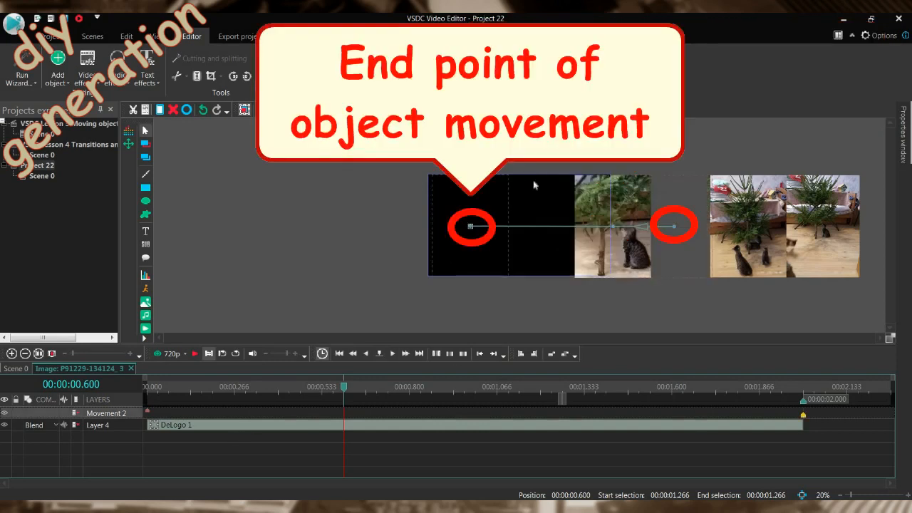
drag(470, 226, 468, 225)
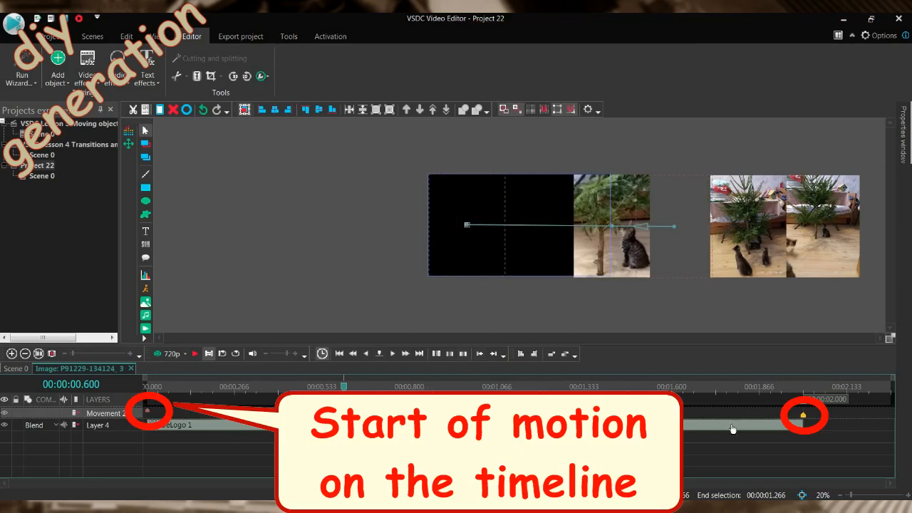
Preview the photo's movement from the start of the timeline and place the cursor at 00:00:01.966
click(149, 389)
click(197, 354)
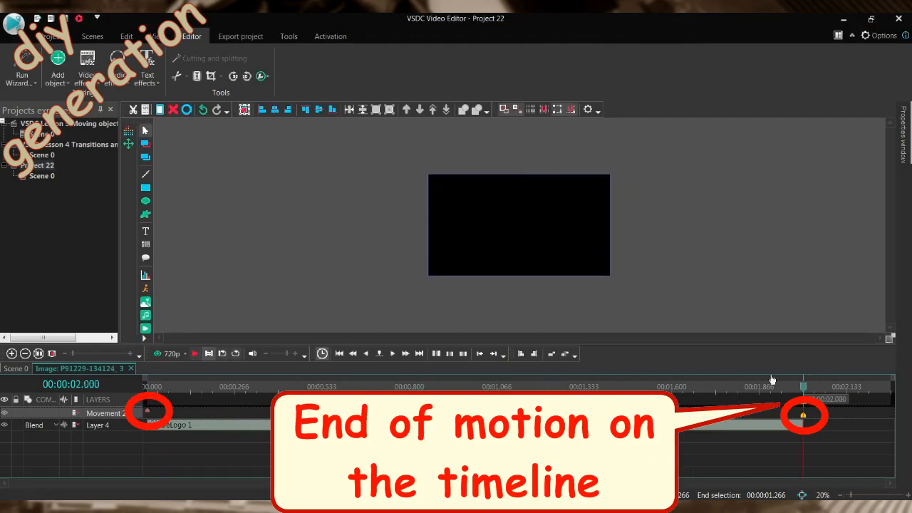
click(793, 388)
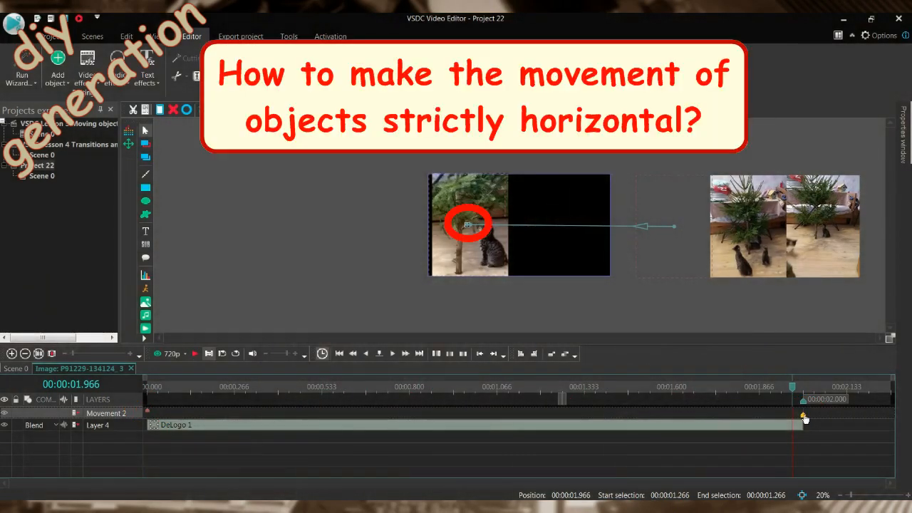
Check the coordinates of the movement's end point and start point
right_click(804, 418)
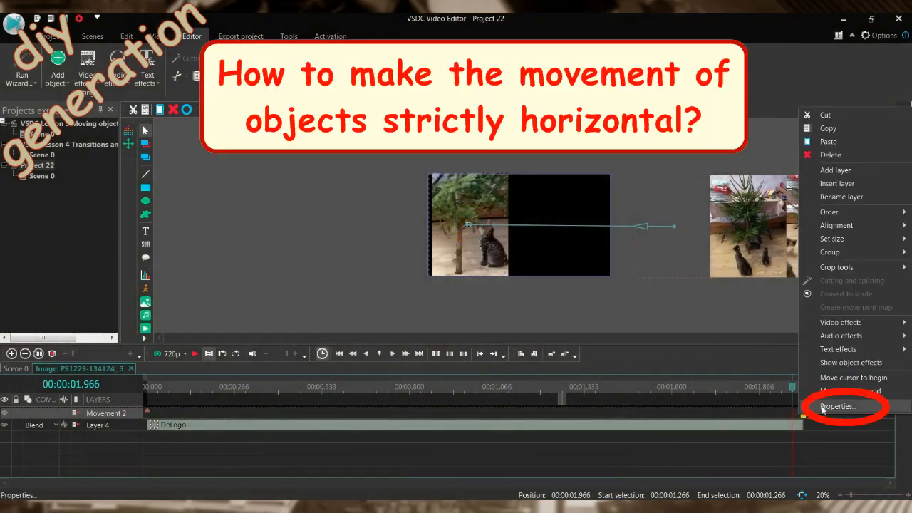
click(827, 407)
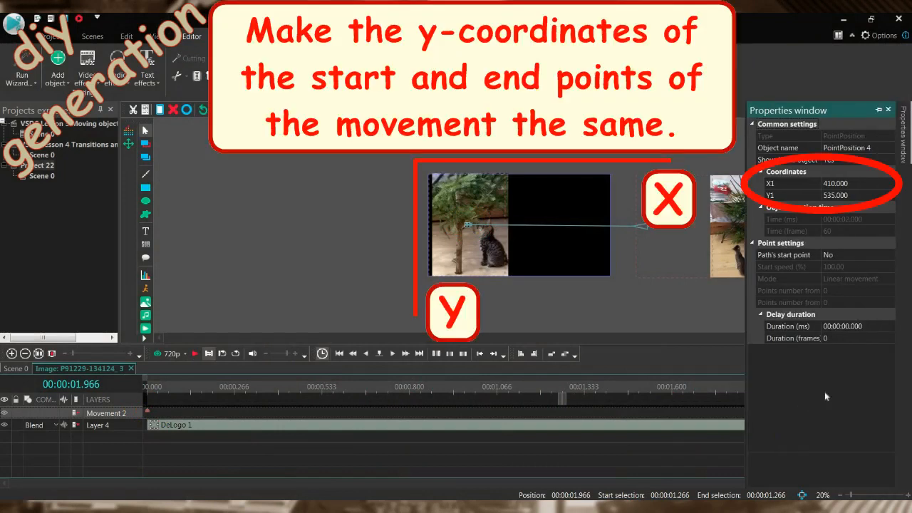
click(149, 413)
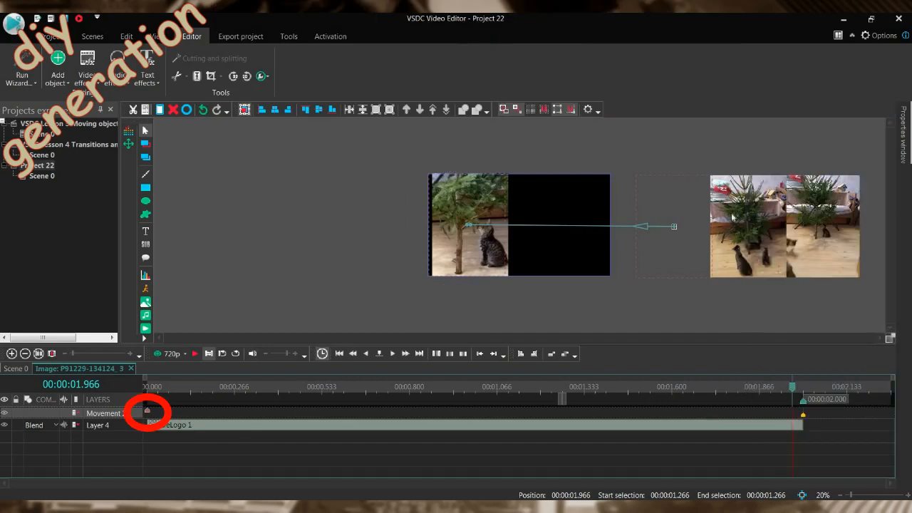
mouse_move(903, 142)
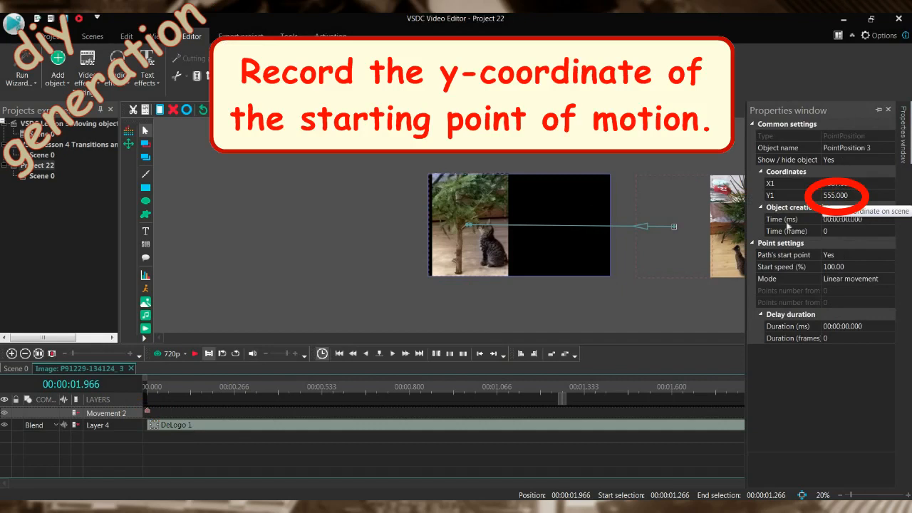
Set the Y1 coordinate of the movement's end point to 555 to match the start point
click(803, 417)
right_click(804, 421)
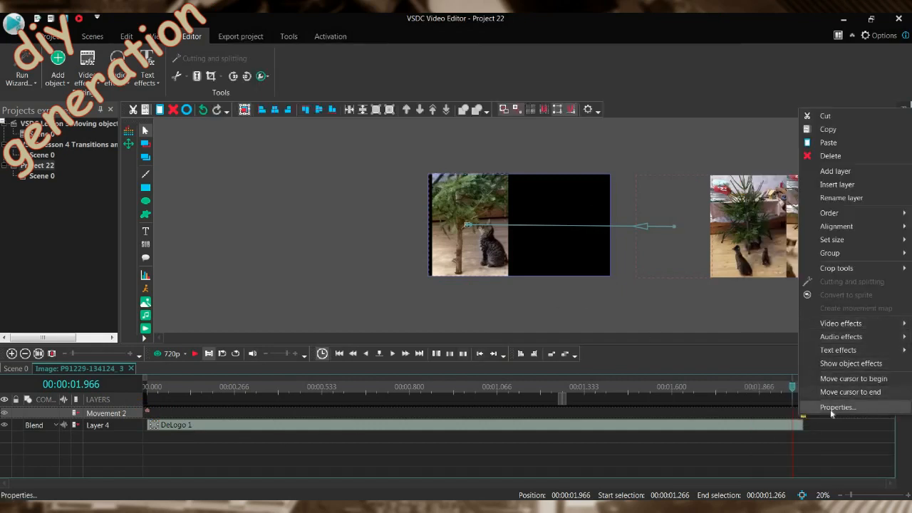
click(830, 463)
click(831, 196)
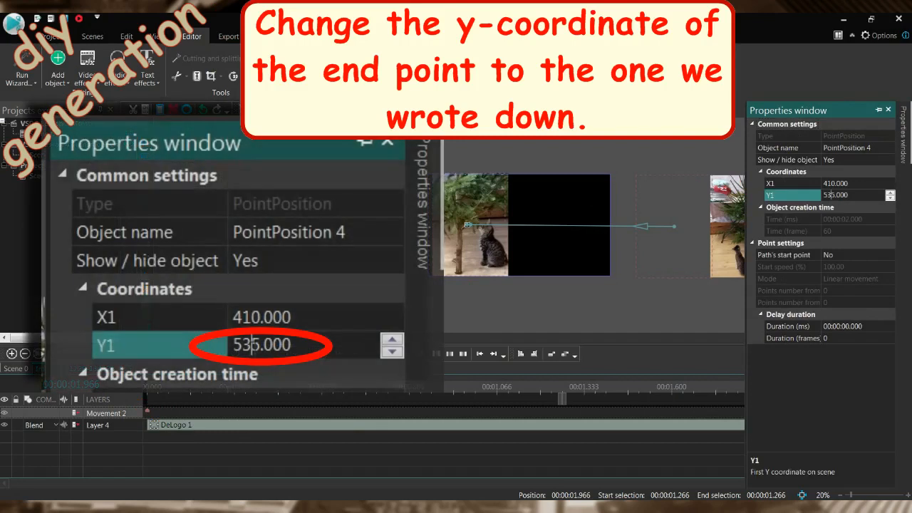
drag(831, 195, 826, 195)
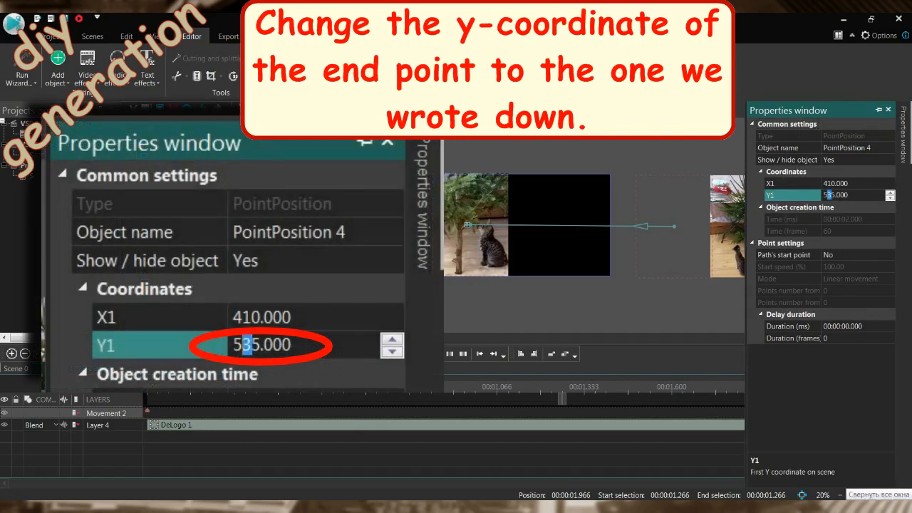
text(5)
click(865, 338)
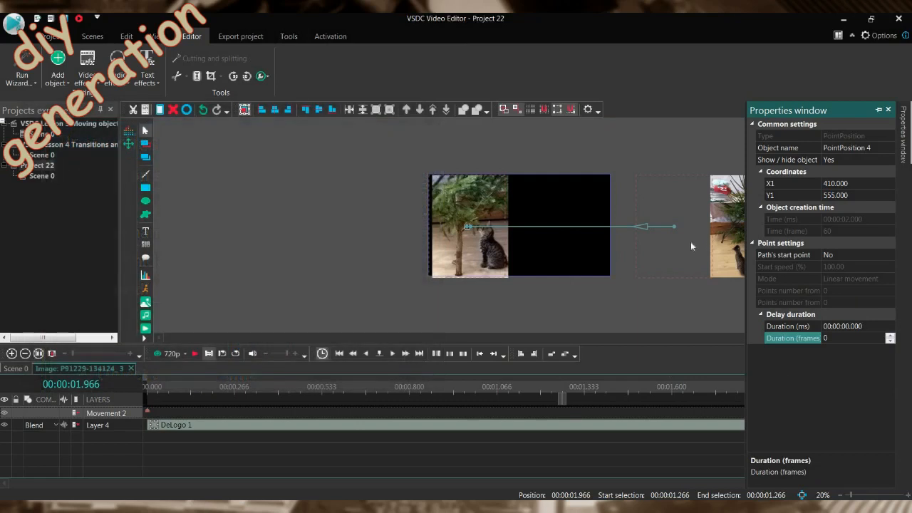
Move the photo together with its motion path so it sits flush against the frame's left and top edges
click(478, 222)
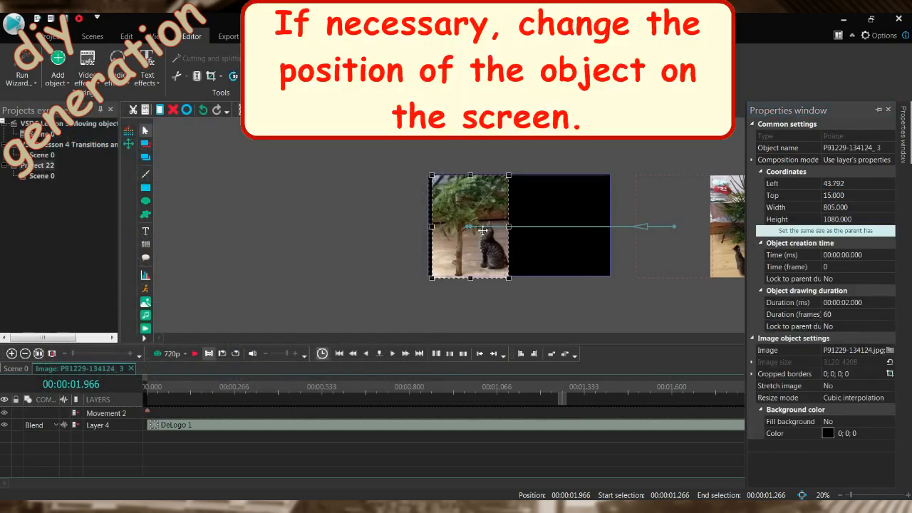
drag(478, 222, 477, 221)
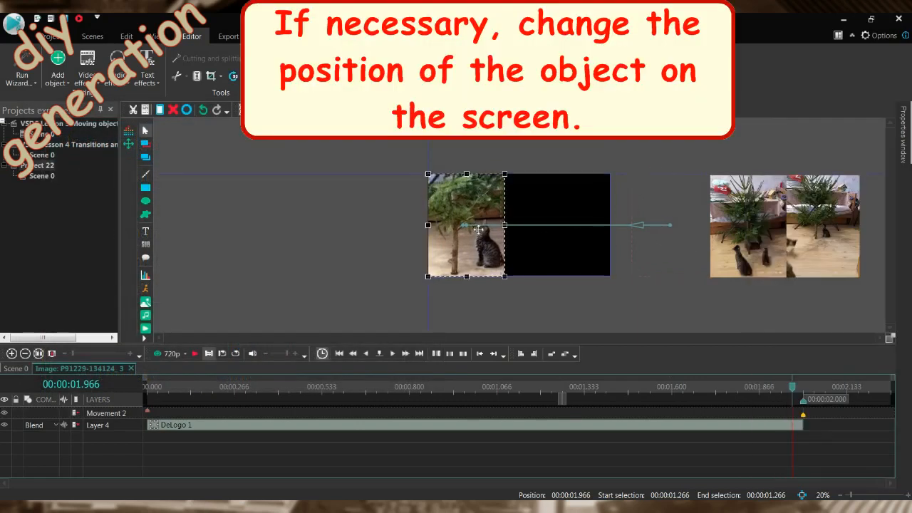
click(463, 225)
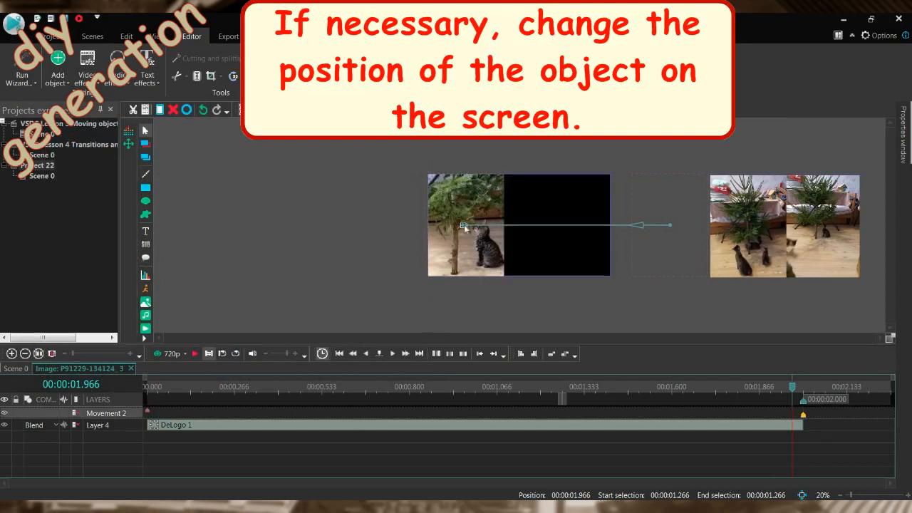
click(805, 391)
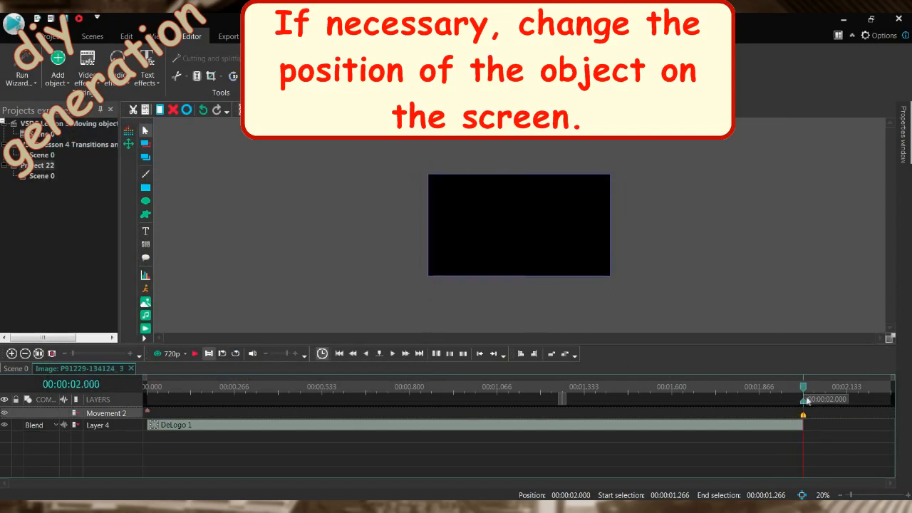
key(Left)
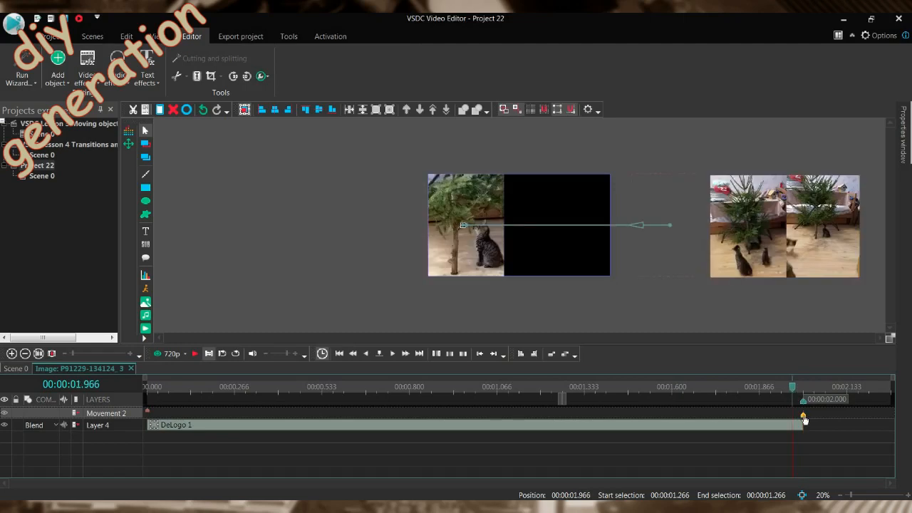
Compare the X1 and Y1 coordinates of the movement's end and start points after repositioning the photo
right_click(804, 419)
click(819, 464)
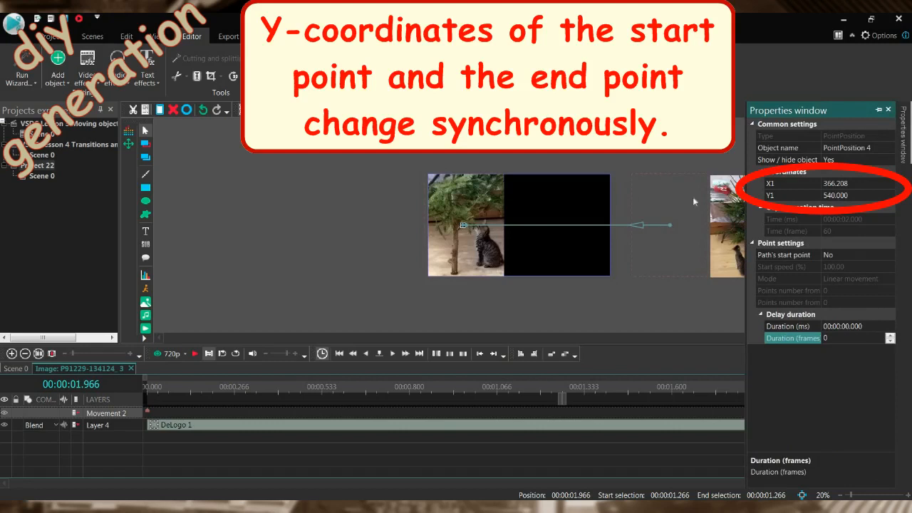
click(670, 226)
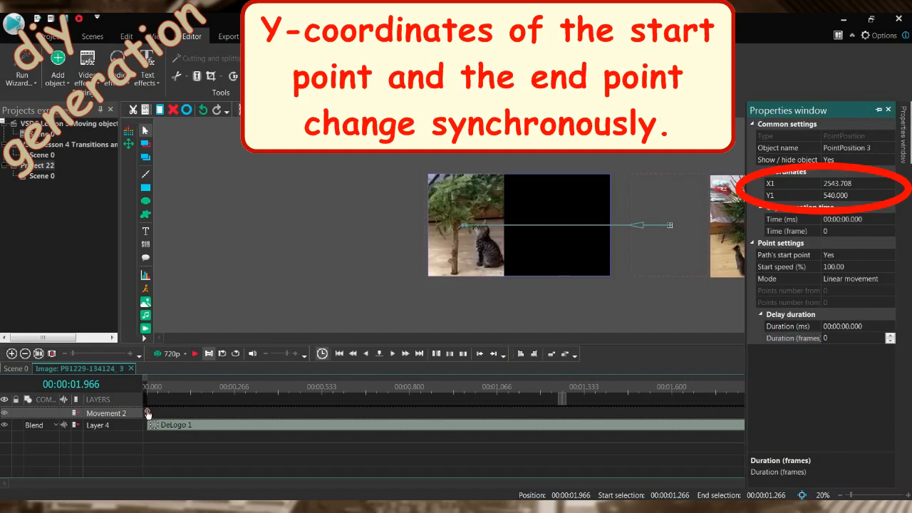
right_click(669, 227)
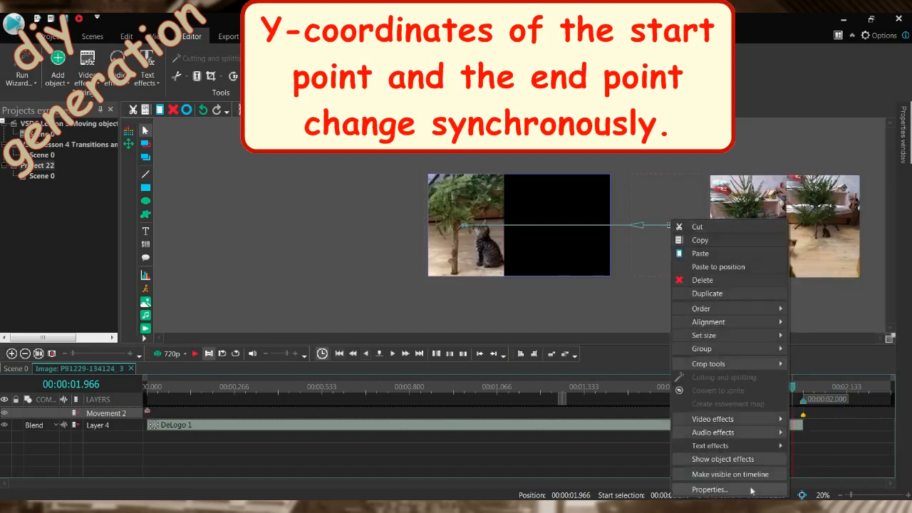
click(715, 491)
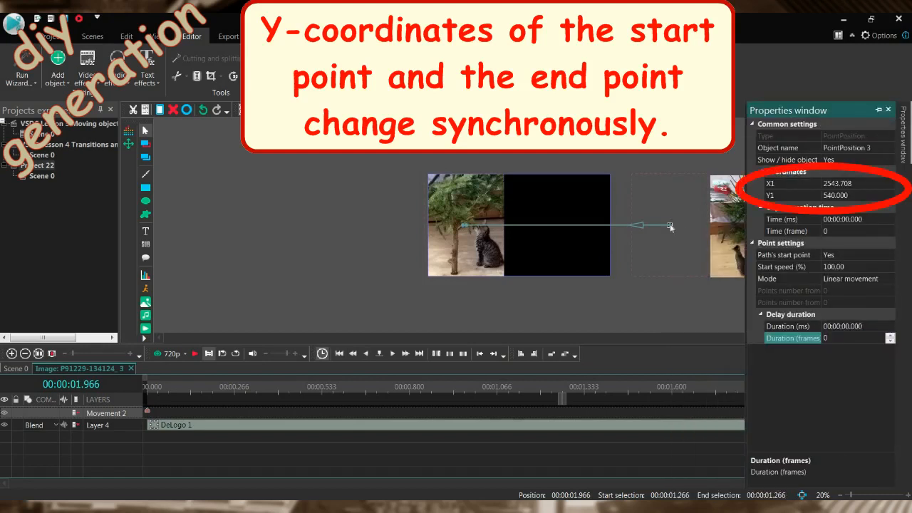
click(146, 415)
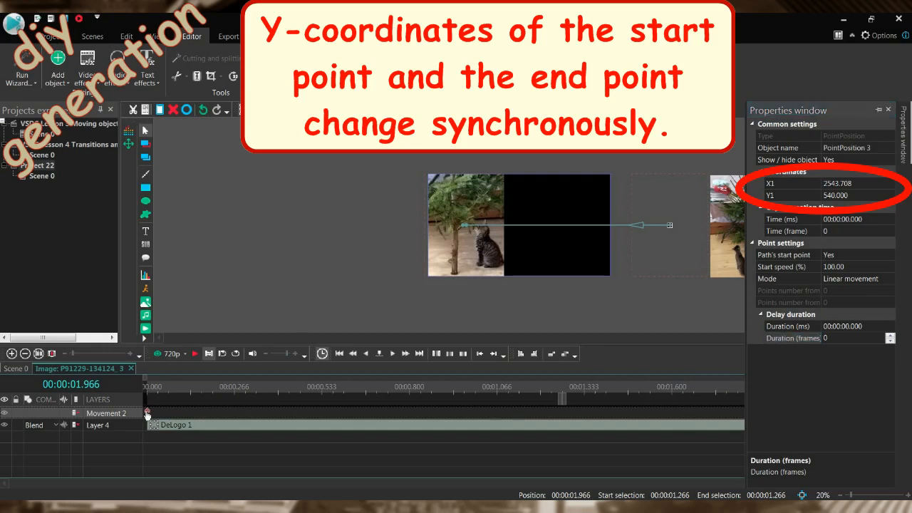
Play the horizontal movement from the beginning and bring the timeline cursor back to 00:00:01.966
click(148, 391)
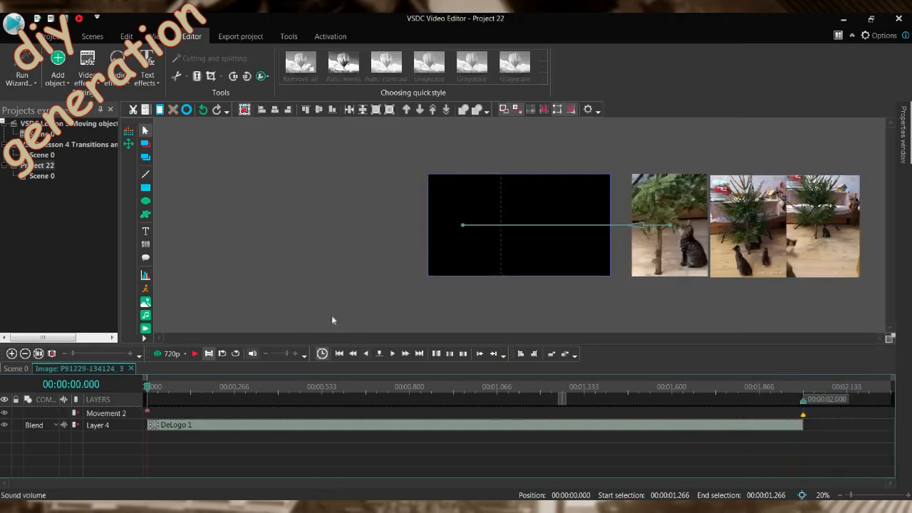
click(194, 355)
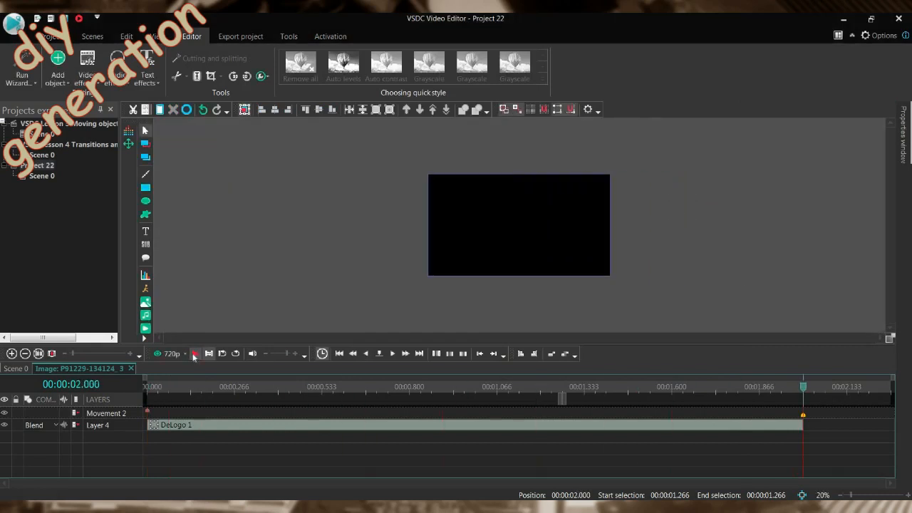
drag(801, 392, 792, 392)
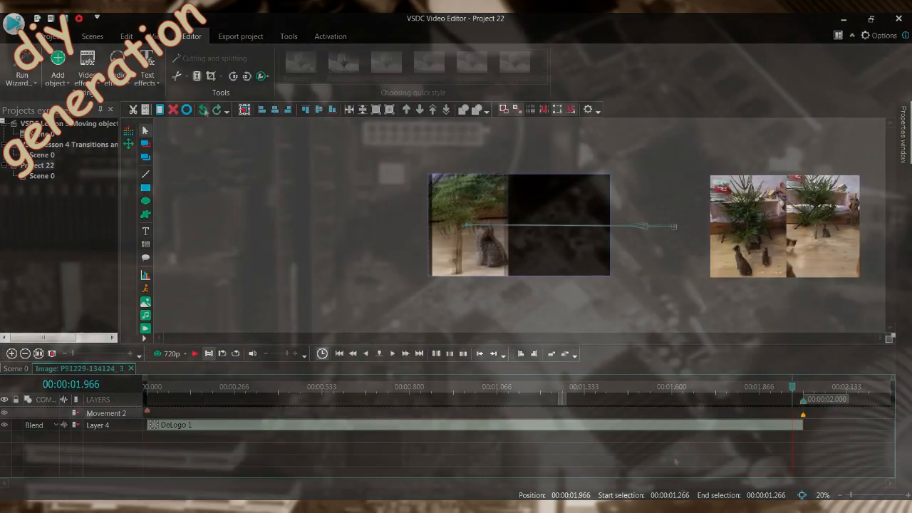
Undo all the movement edits until the movement is removed from the photo, and return to Scene 0
click(204, 111)
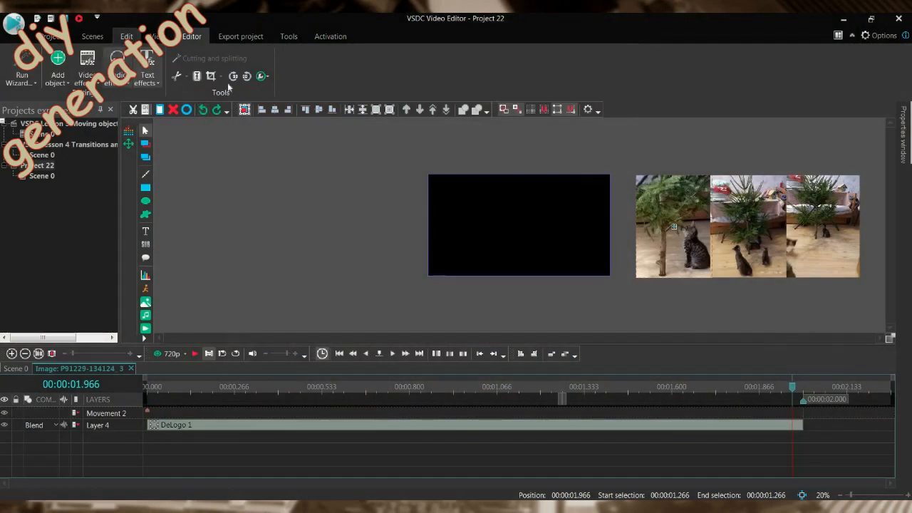
click(688, 274)
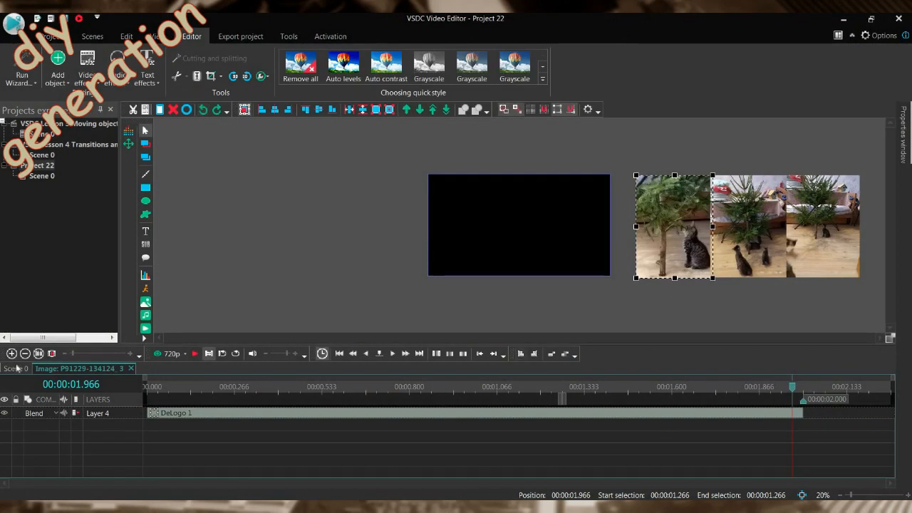
click(17, 369)
right_click(282, 438)
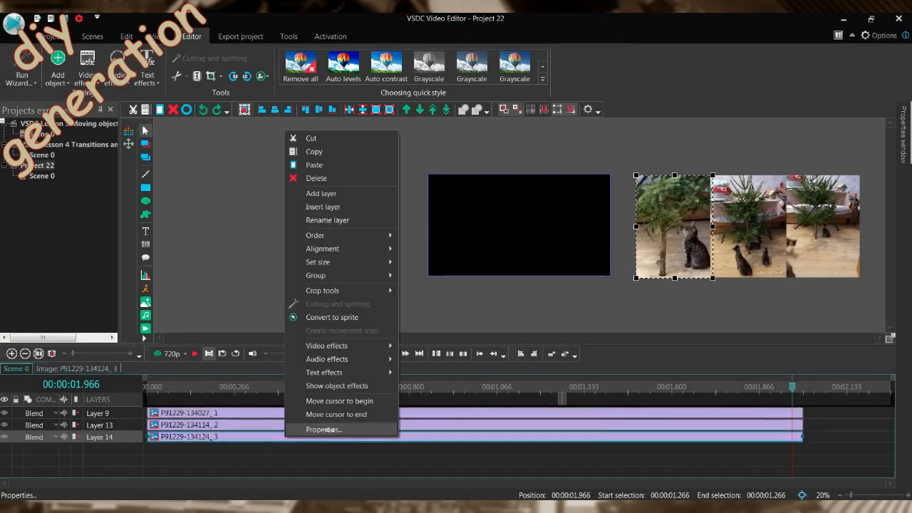
click(324, 429)
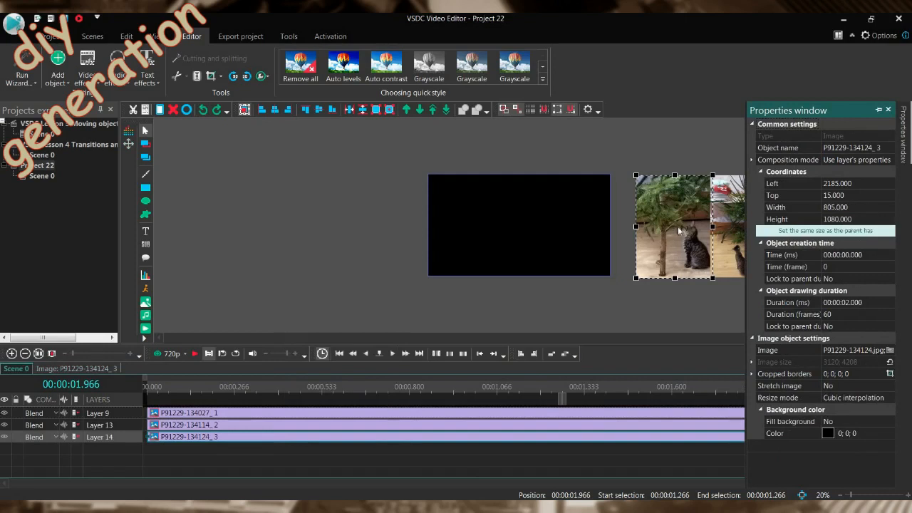
click(672, 317)
Move the three photos into a contiguous row just outside the frame's right edge, level with its top, and select the middle one
drag(669, 239, 651, 241)
drag(748, 237, 731, 237)
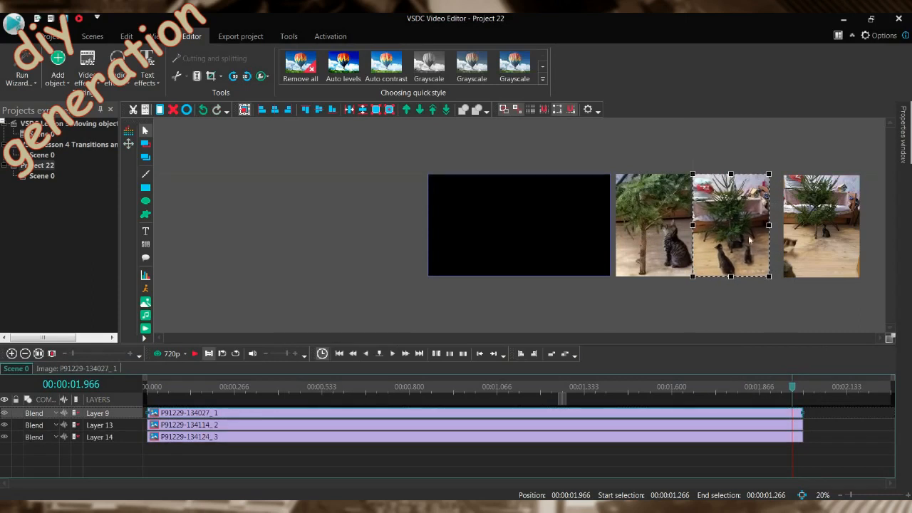
drag(810, 236, 796, 237)
click(734, 250)
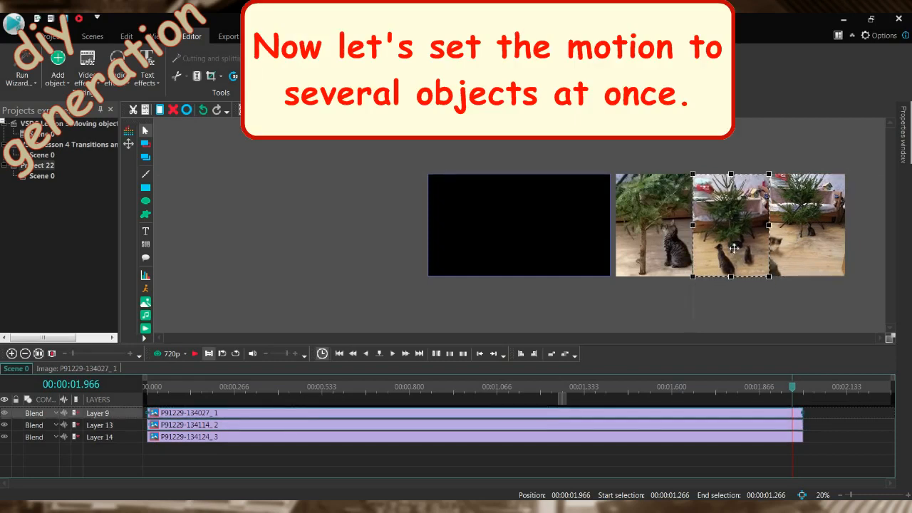
click(811, 244)
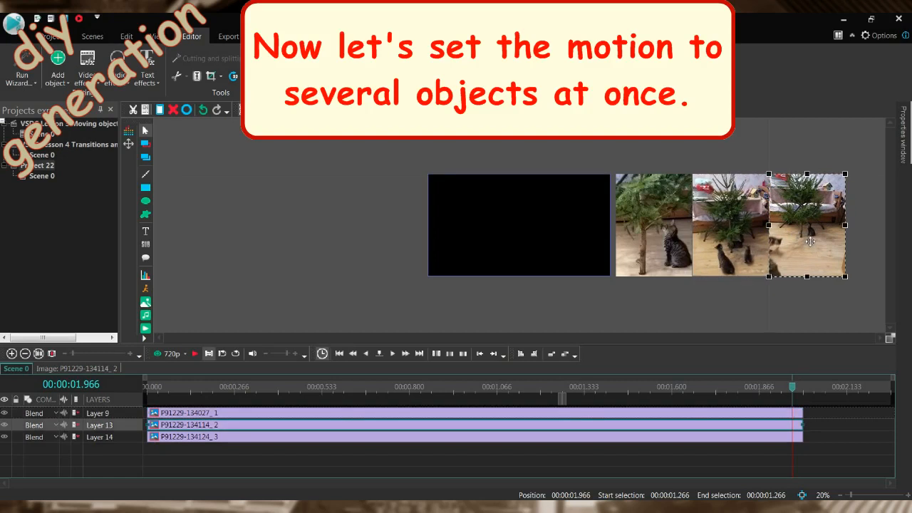
click(788, 310)
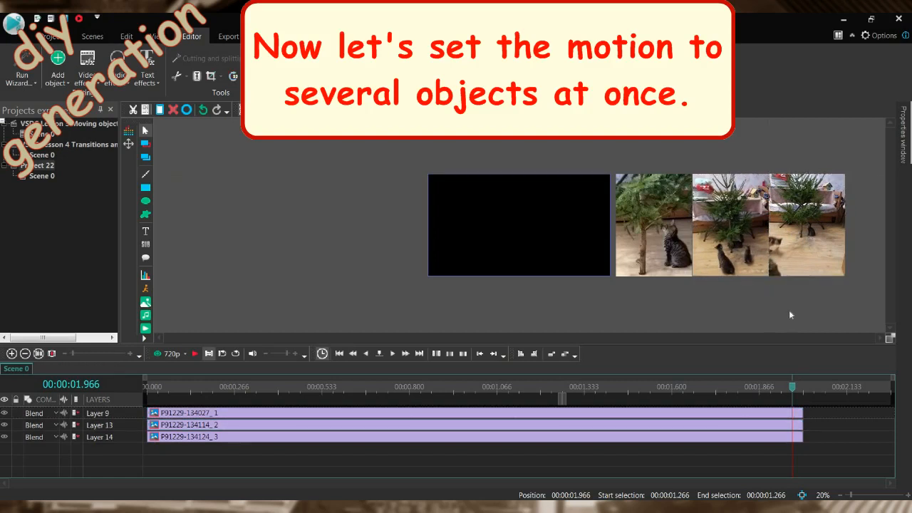
drag(854, 465, 104, 387)
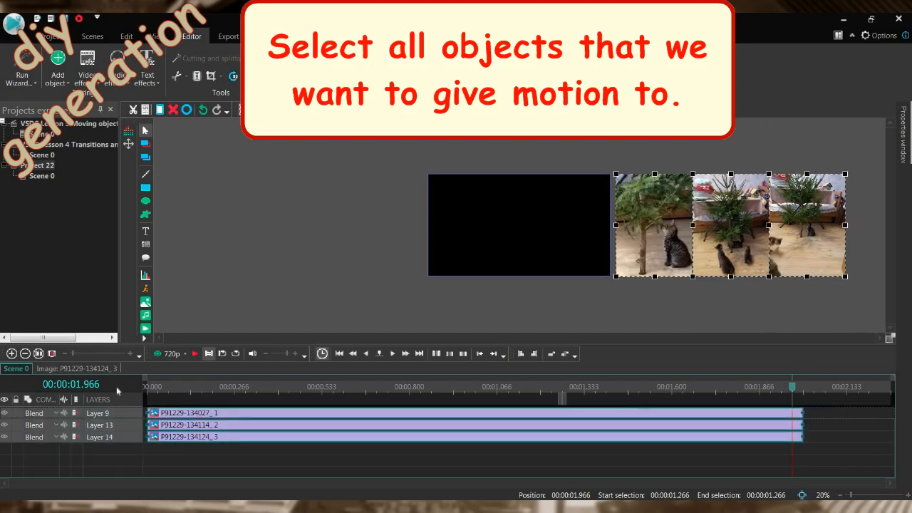
right_click(374, 423)
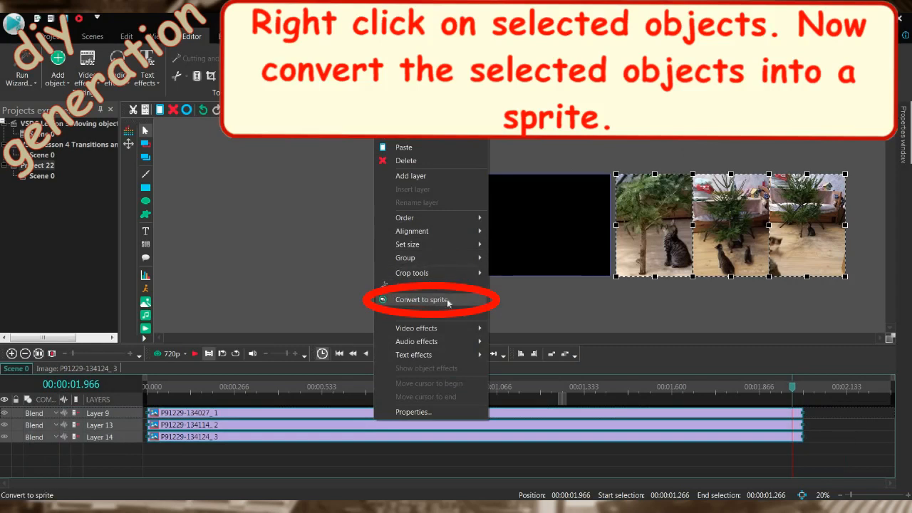
click(422, 299)
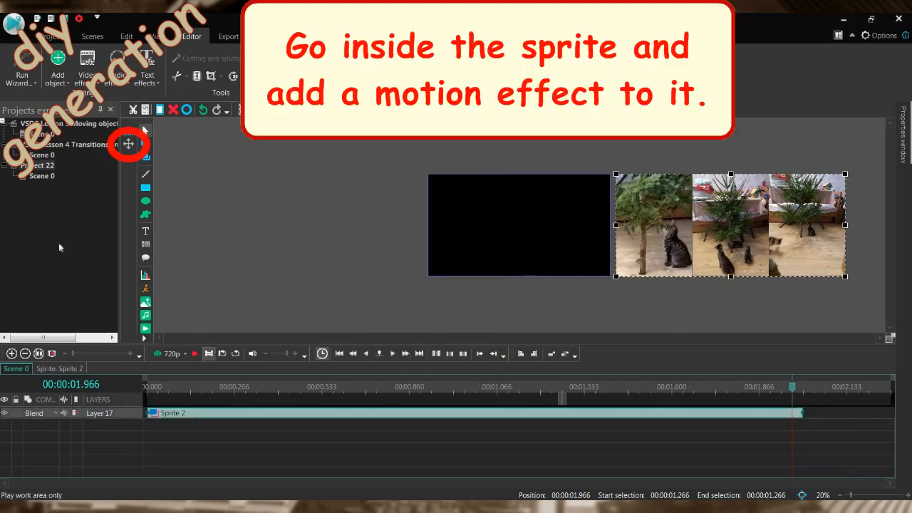
Inside the sprite, add a movement running to the end of the object that slides the photos horizontally to the frame's centre
double_click(210, 418)
click(130, 145)
click(513, 309)
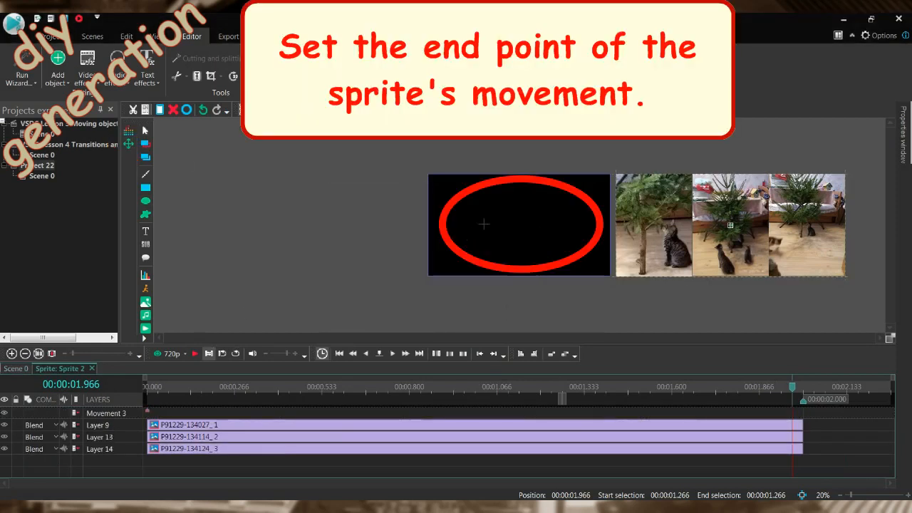
click(524, 224)
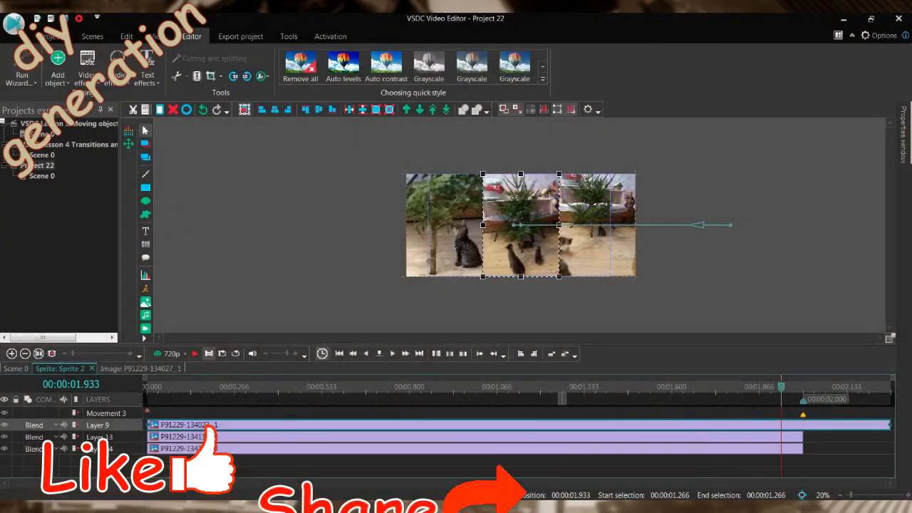
Extend the clips on Layer 13 and Layer 14 so they end together with the longer clip on Layer 9
scroll(837, 402, down, 1)
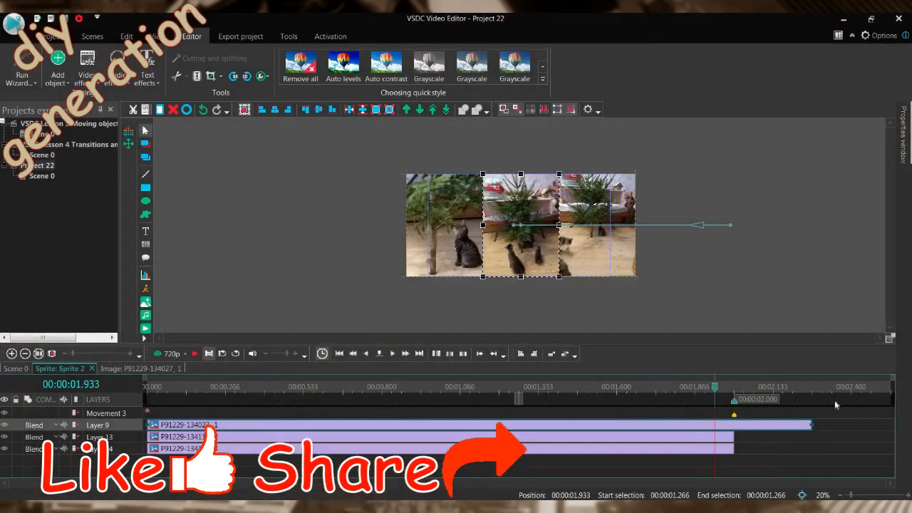
scroll(811, 424, down, 1)
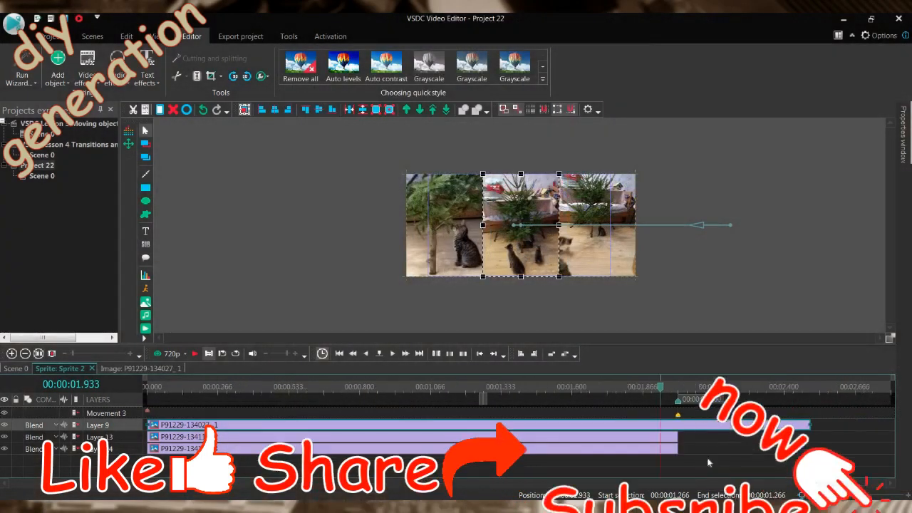
click(678, 436)
drag(678, 438, 805, 428)
drag(677, 449, 809, 451)
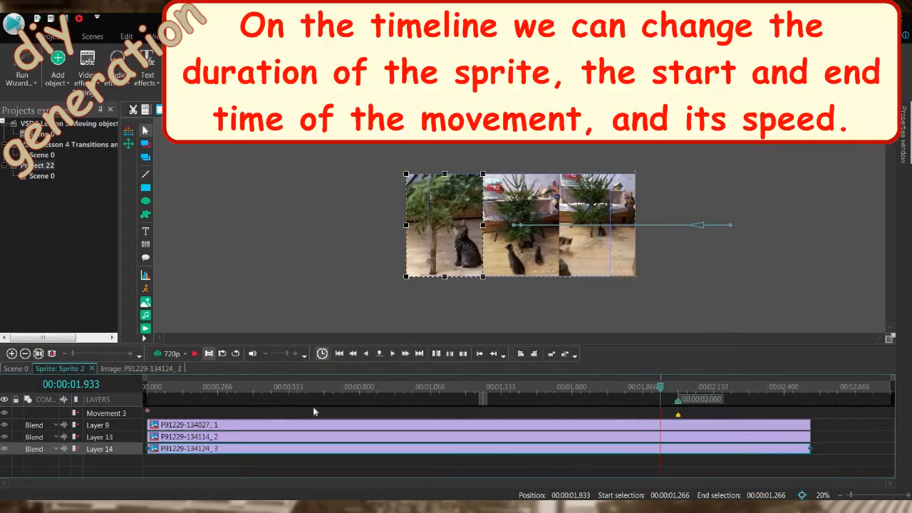
Extend the sprite's duration to 00:00:02.500, end its movement at about 1.47 seconds, and preview it from the beginning
click(148, 392)
mouse_move(680, 406)
mouse_down()
mouse_move(548, 406)
mouse_move(810, 405)
mouse_up()
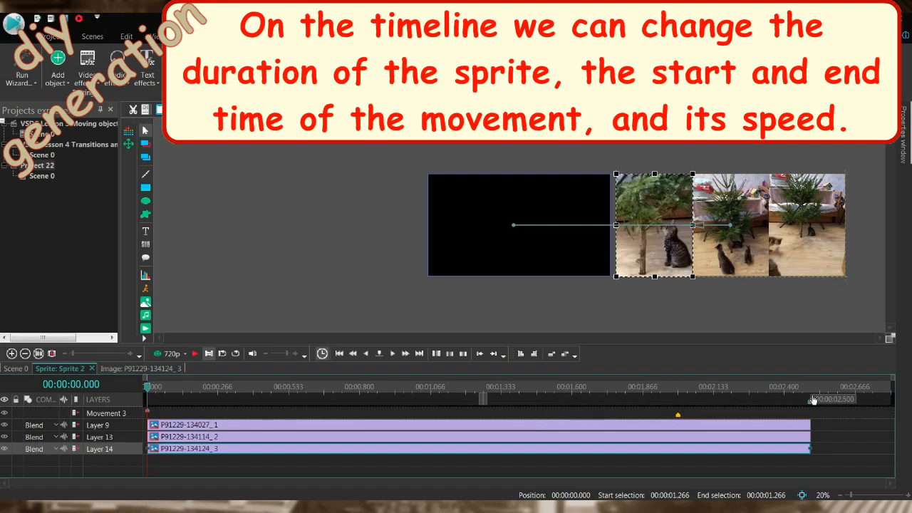
drag(678, 415, 538, 416)
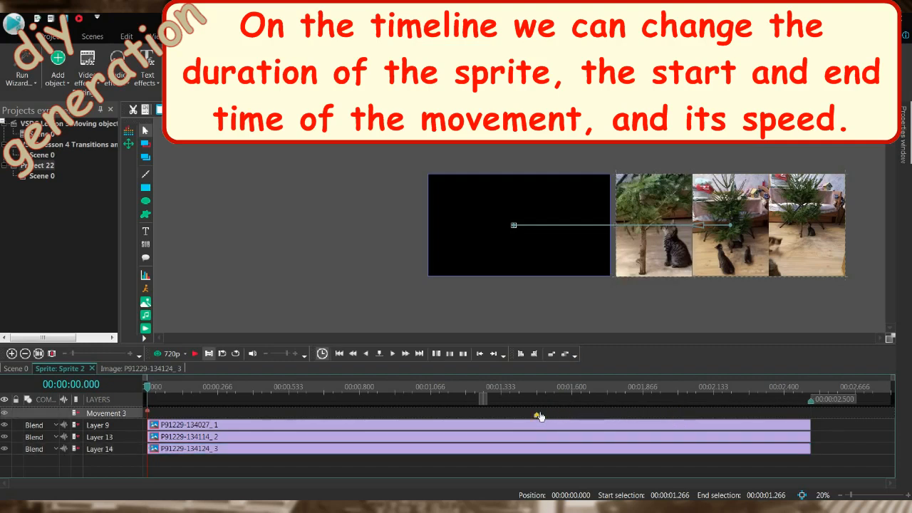
click(196, 354)
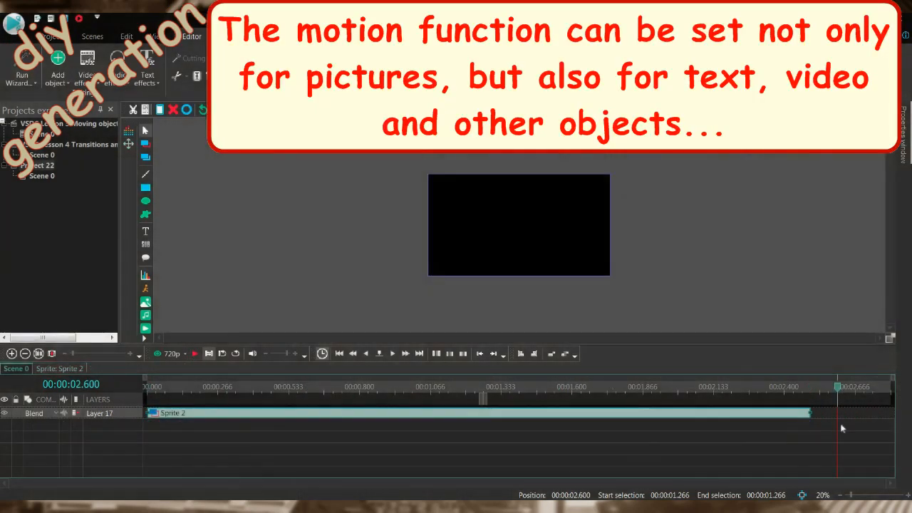
Add a text object reading "Cats and a Christmas tree" above the frame, on a new layer starting at the cursor position
click(146, 235)
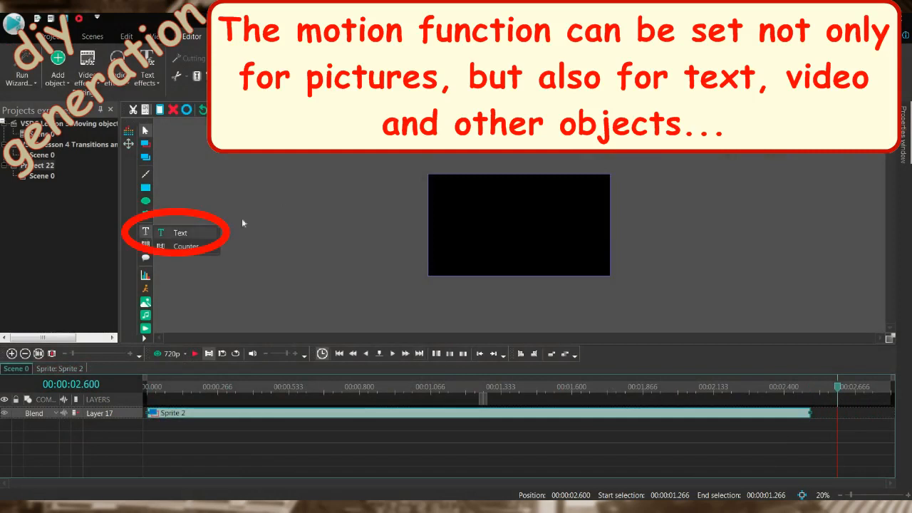
click(179, 233)
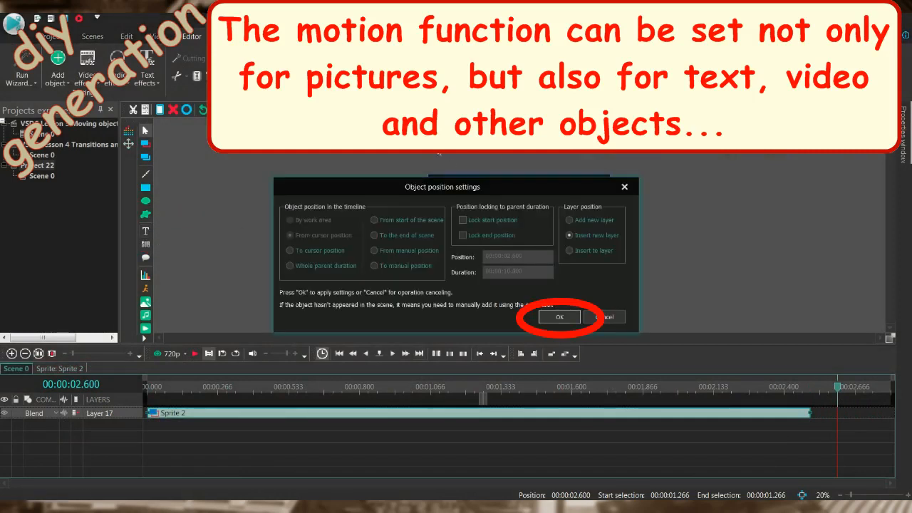
click(560, 317)
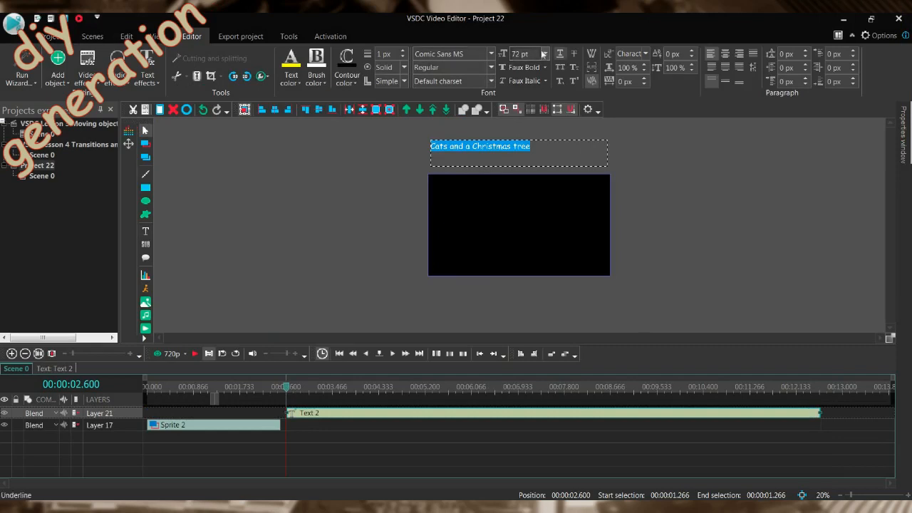
Set the title's font size to 120 pt and centre the text in its box
click(545, 54)
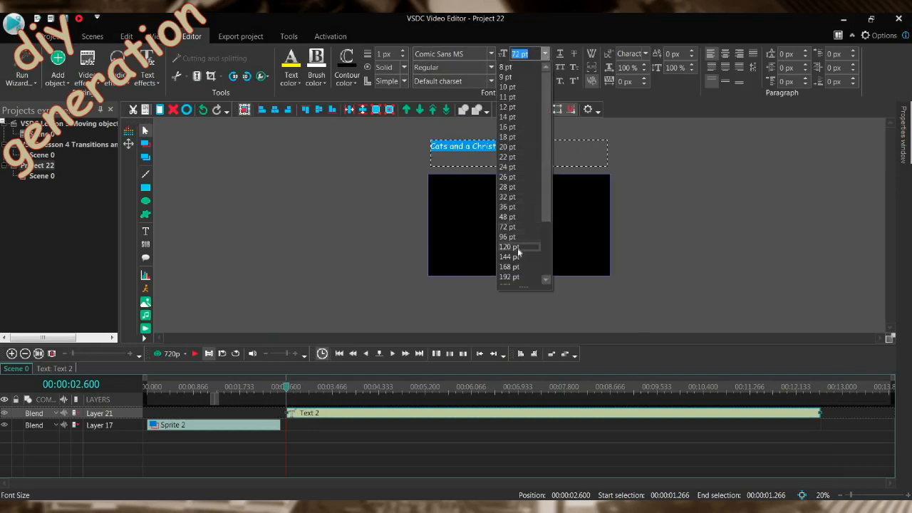
click(509, 246)
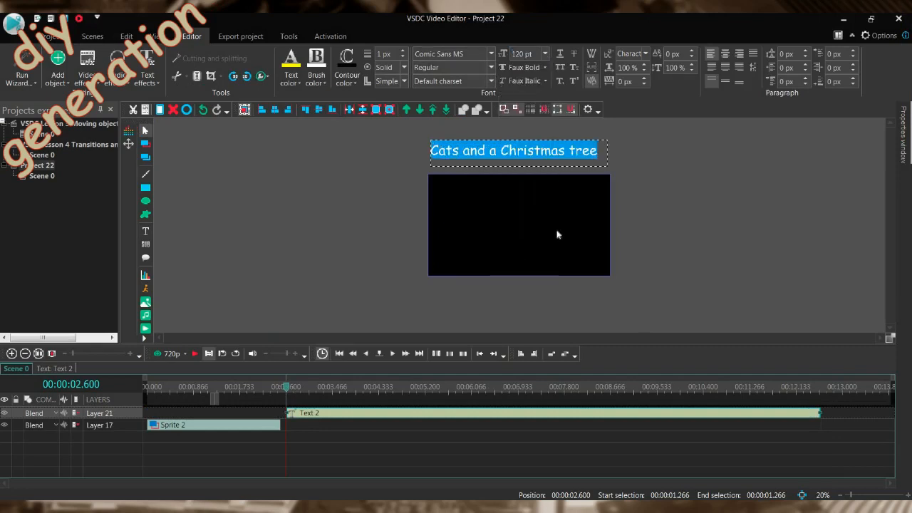
click(725, 53)
click(702, 197)
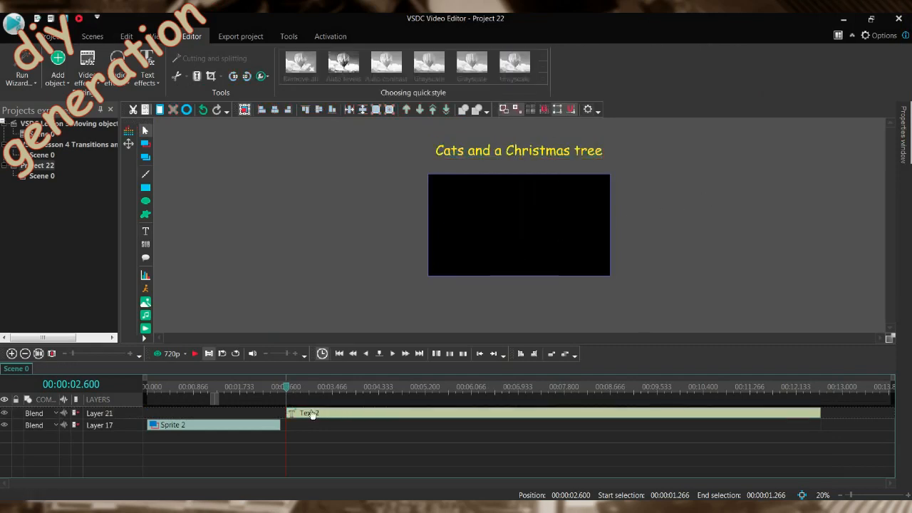
Shift the text clip to the start of the timeline and shorten it to end together with Sprite 2
drag(313, 412, 151, 362)
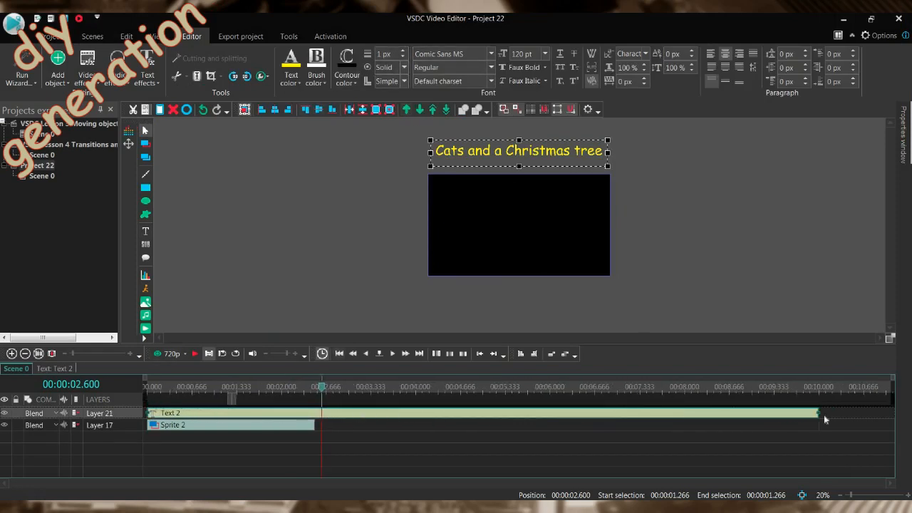
drag(817, 414, 314, 413)
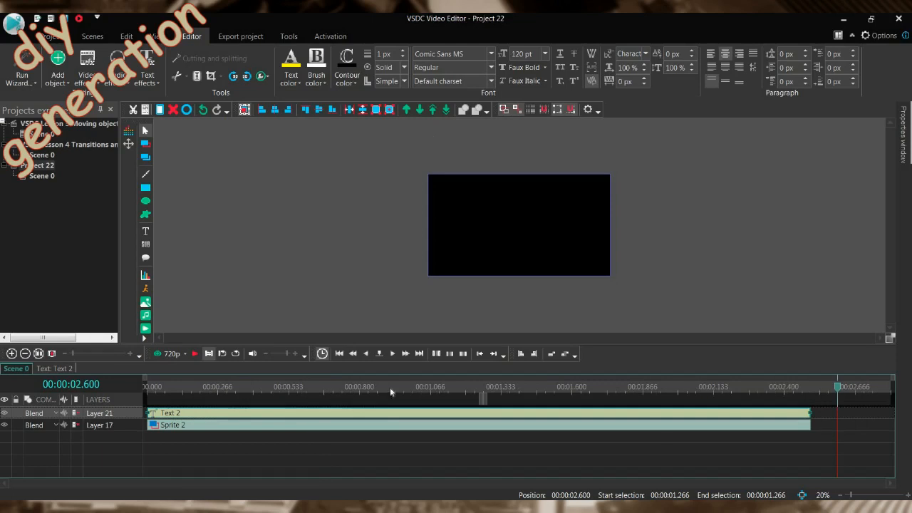
Inside the text object, add a movement that lowers the title straight into the upper part of the frame, and preview it
click(59, 370)
click(129, 145)
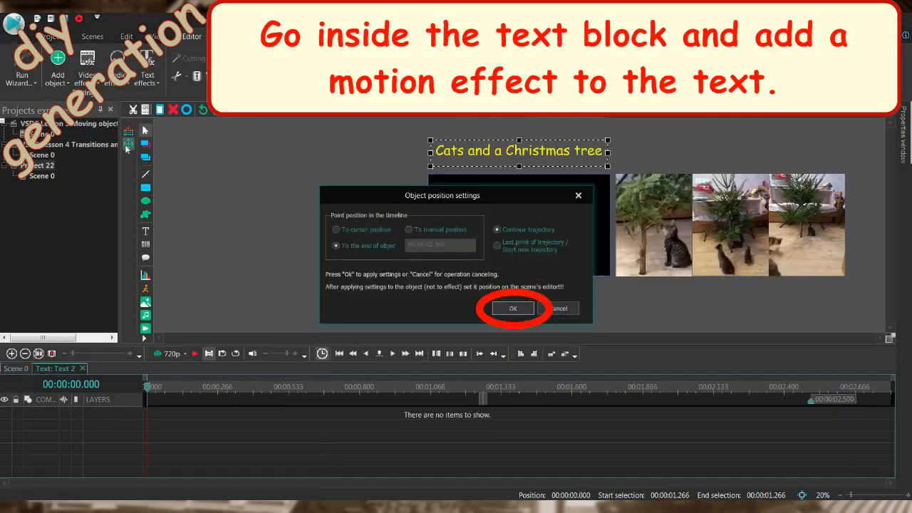
click(511, 307)
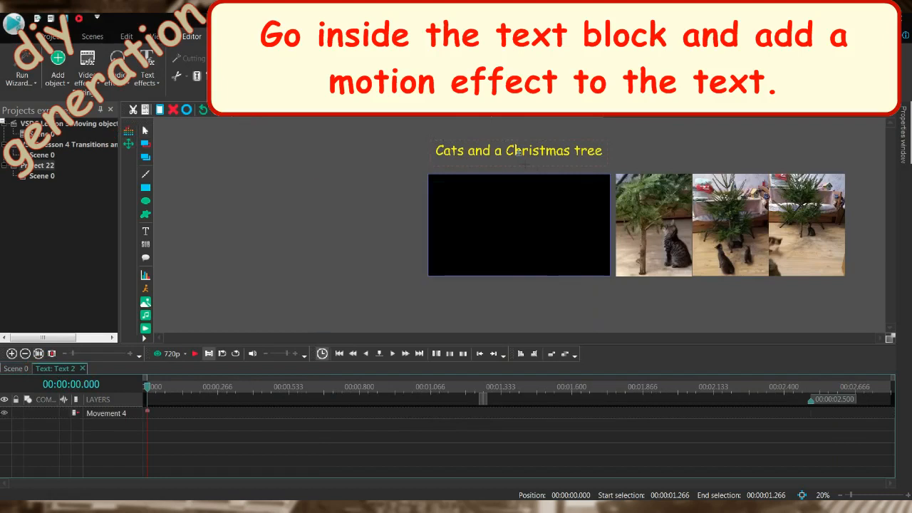
click(520, 197)
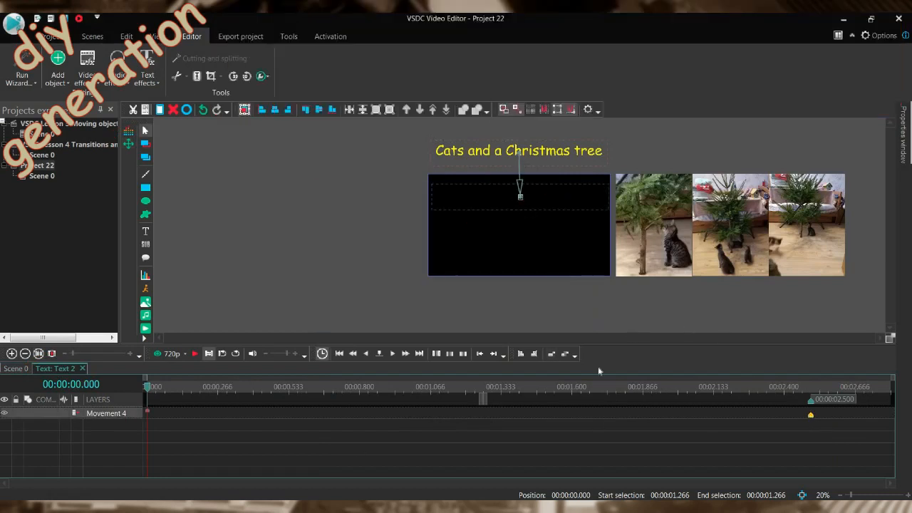
click(195, 354)
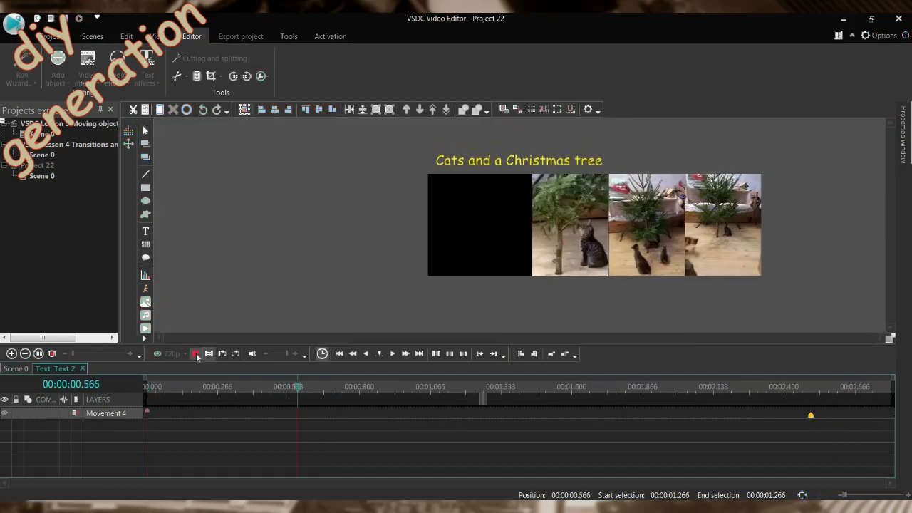
Pull the end point of the text's movement back to about 00:00:01.266 and replay the scene from the beginning
click(784, 387)
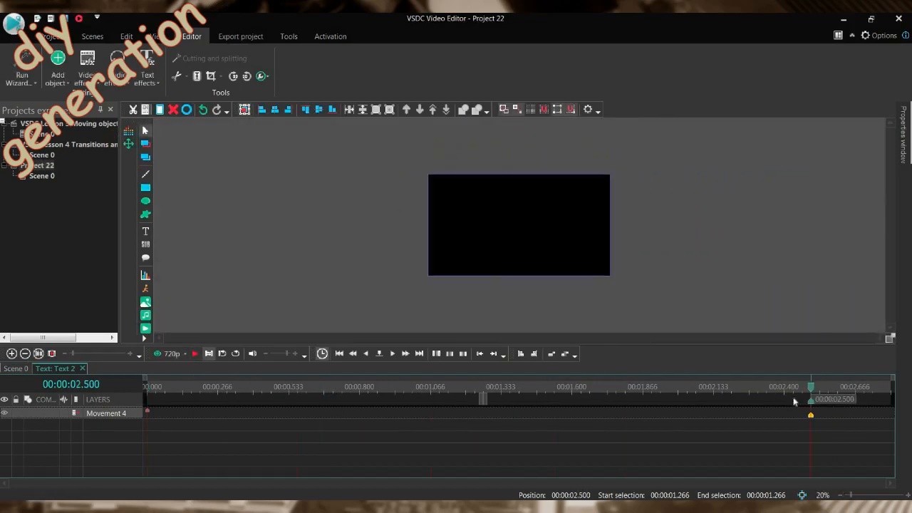
drag(812, 418, 487, 419)
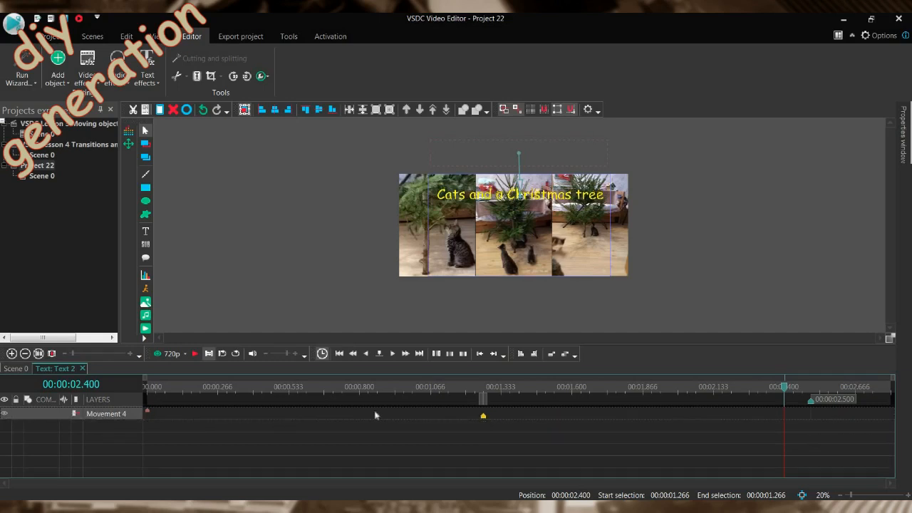
click(148, 394)
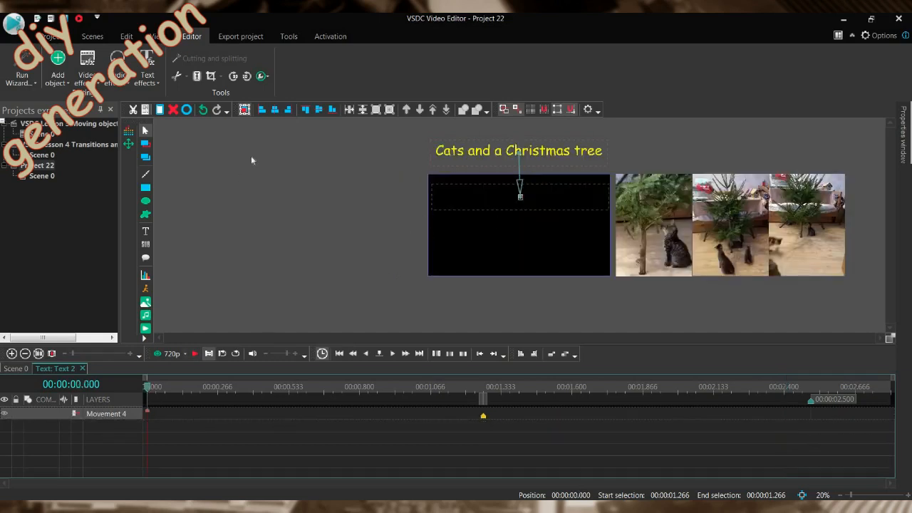
click(195, 354)
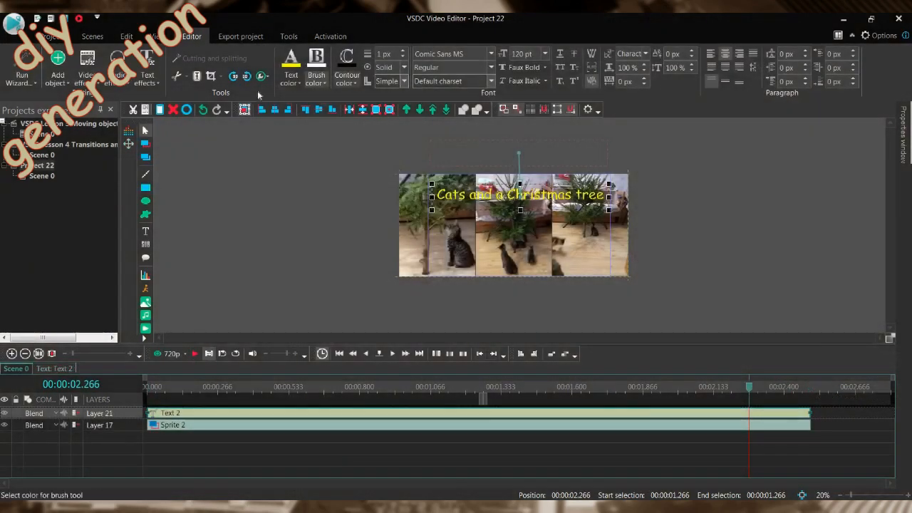
Change the title's text color to red and set its brush color opacity to 50%
click(299, 85)
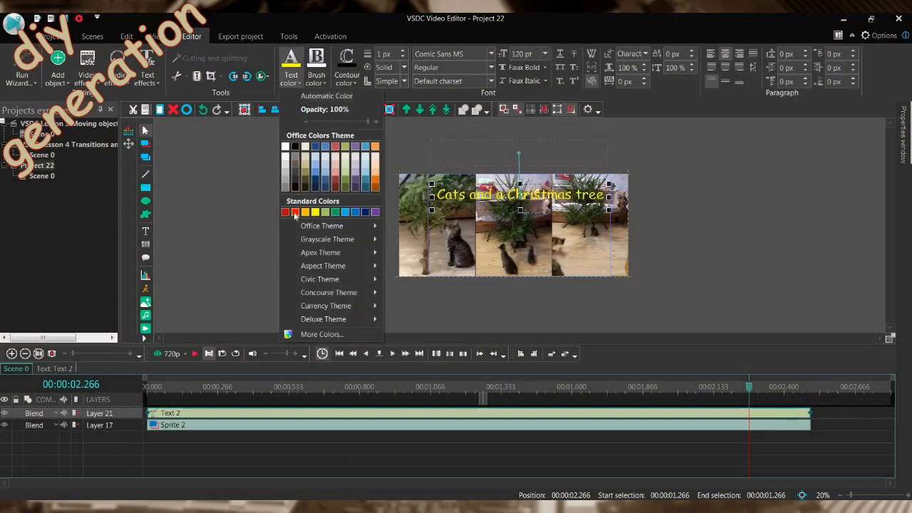
click(295, 217)
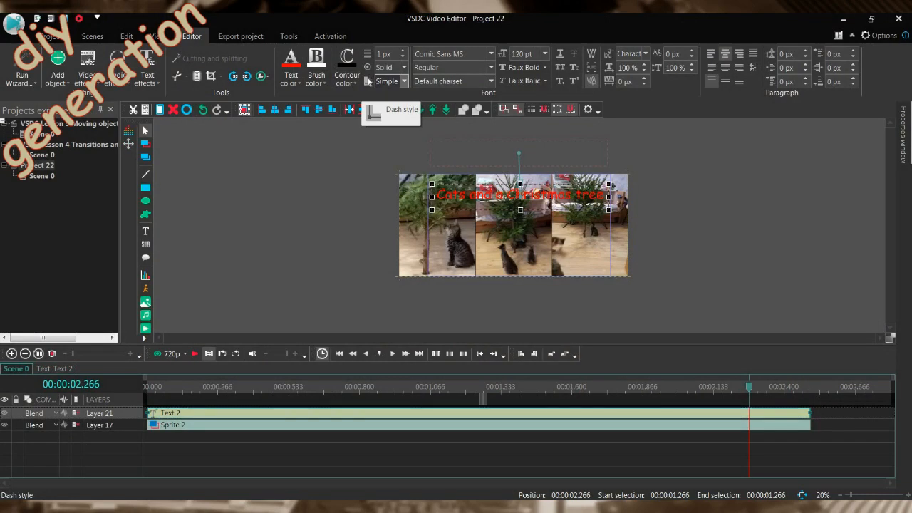
click(325, 84)
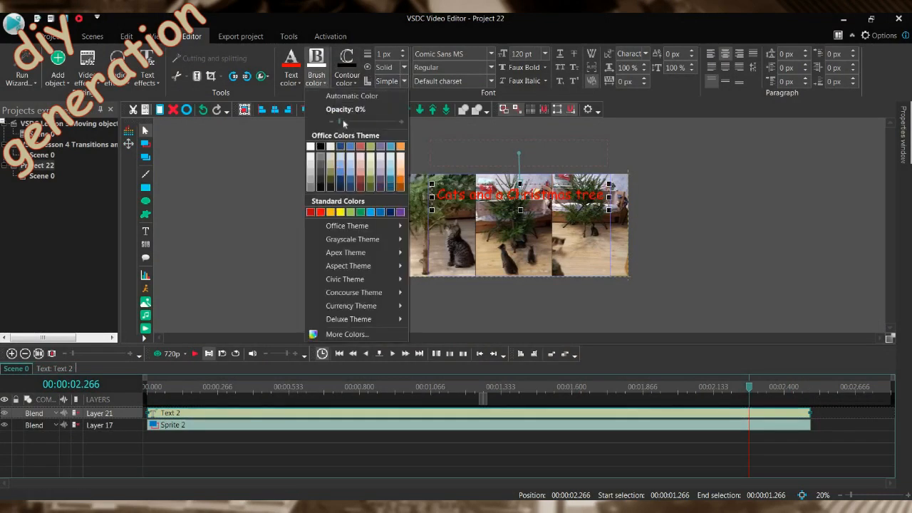
drag(340, 120, 367, 121)
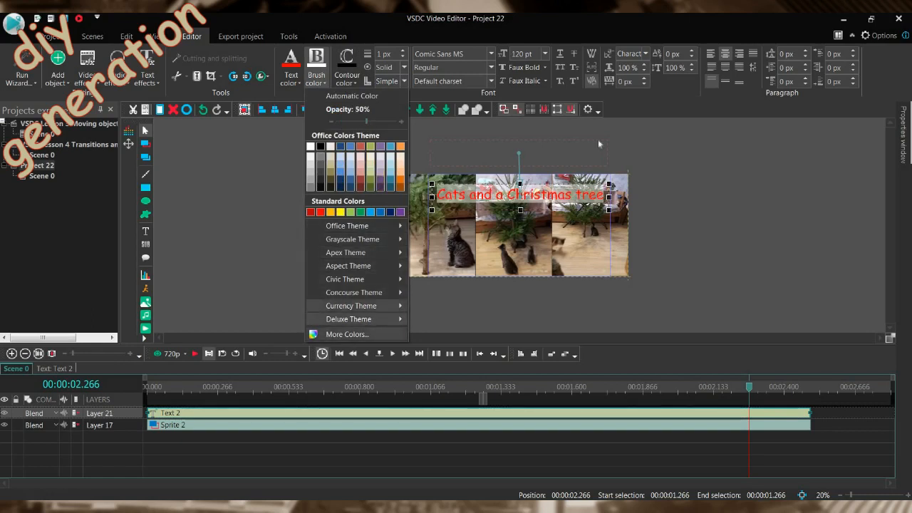
click(688, 166)
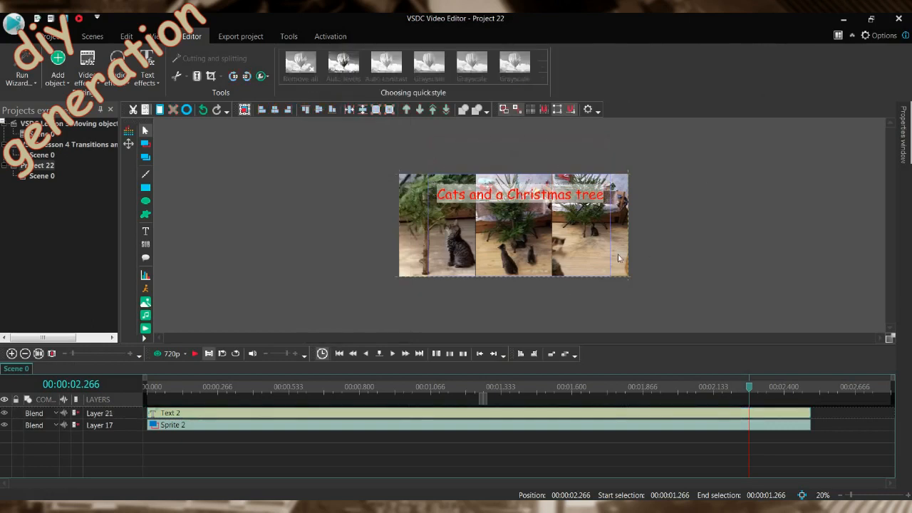
Play the whole scene from the beginning and bring the timeline cursor back to 00:00:02.400
click(151, 389)
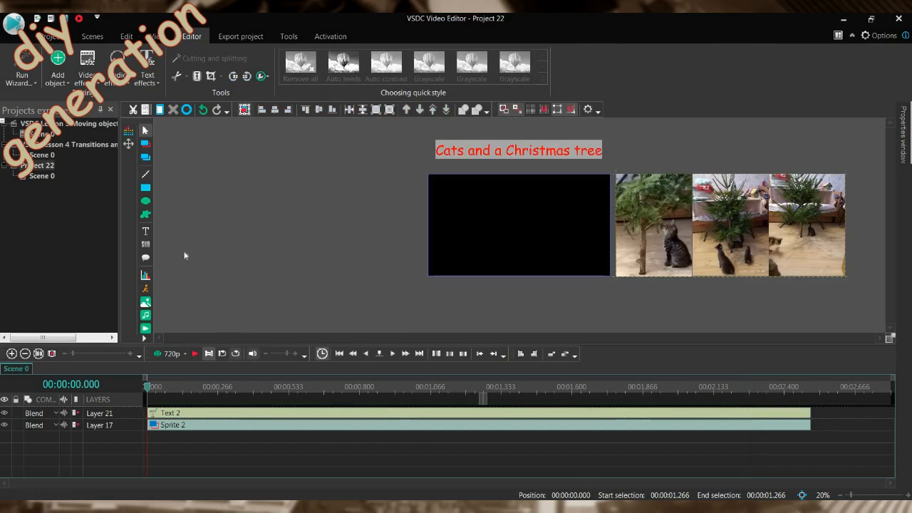
click(195, 353)
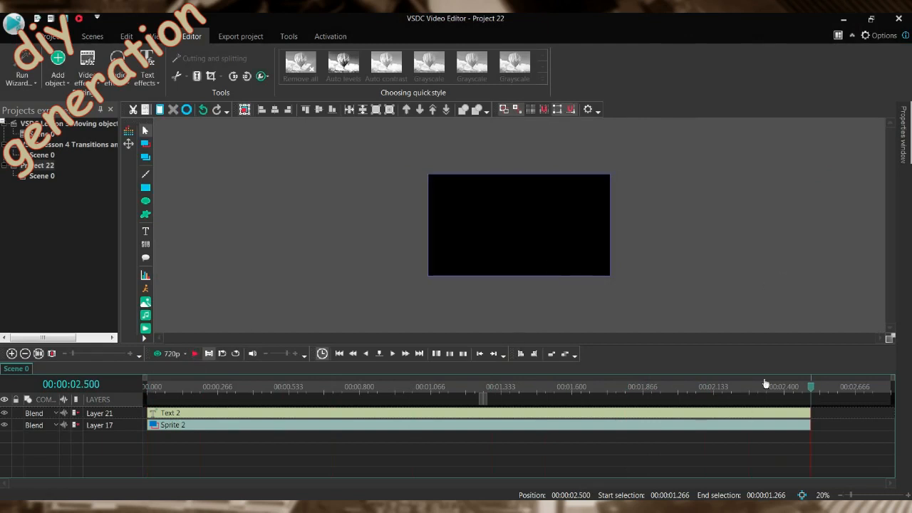
click(785, 389)
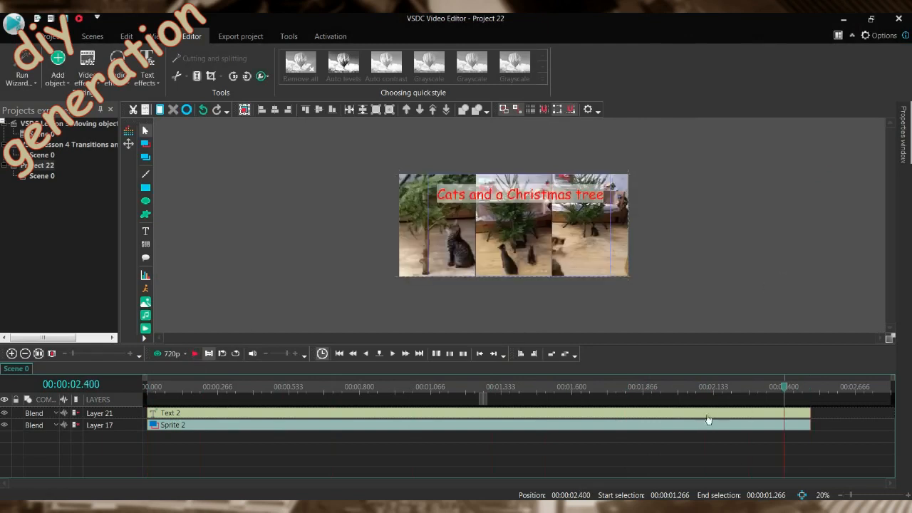